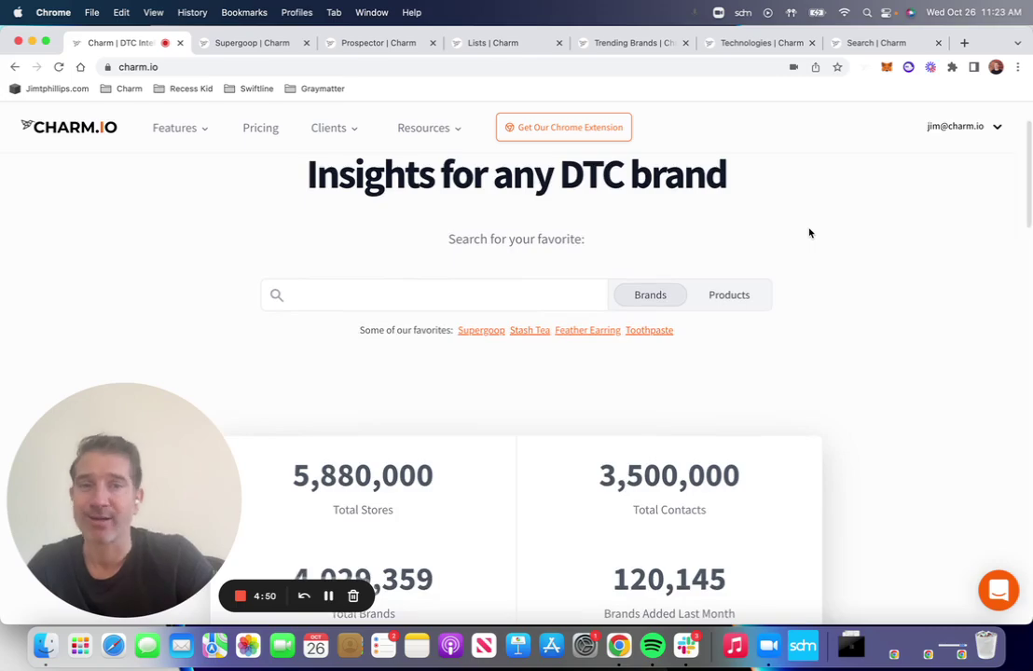
Step: Look over the Charm home page and place the cursor in the brand search field
scroll(808, 230, "up", 1)
scroll(808, 230, "down", 2)
scroll(807, 231, "up", 8)
left_click(312, 377)
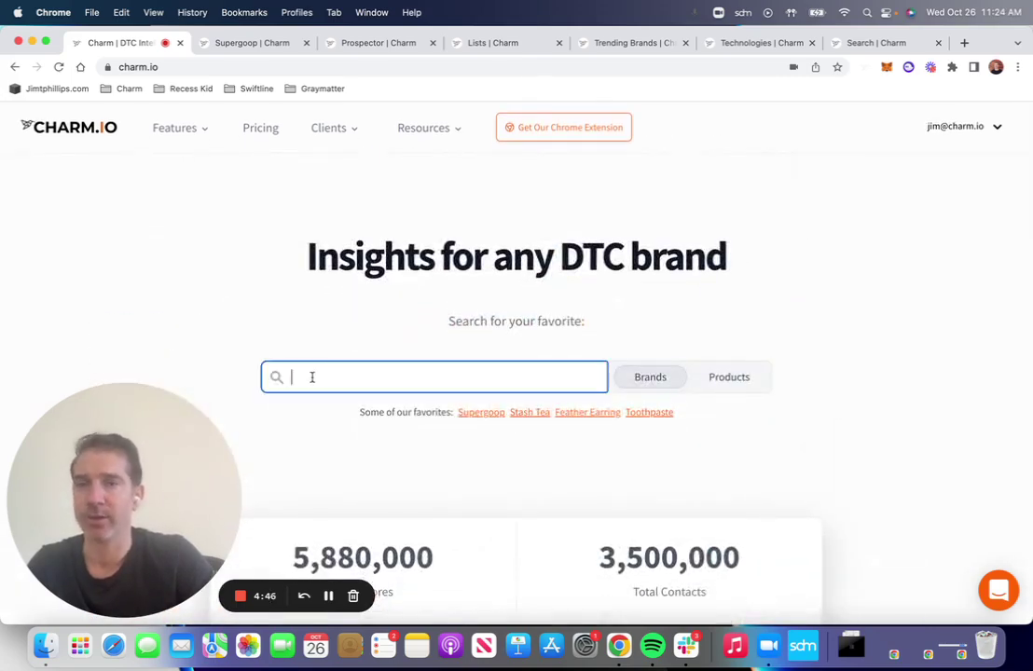
Step: Switch to the open Supergoop brand page and examine its summary scores and estimated revenue
left_click(266, 47)
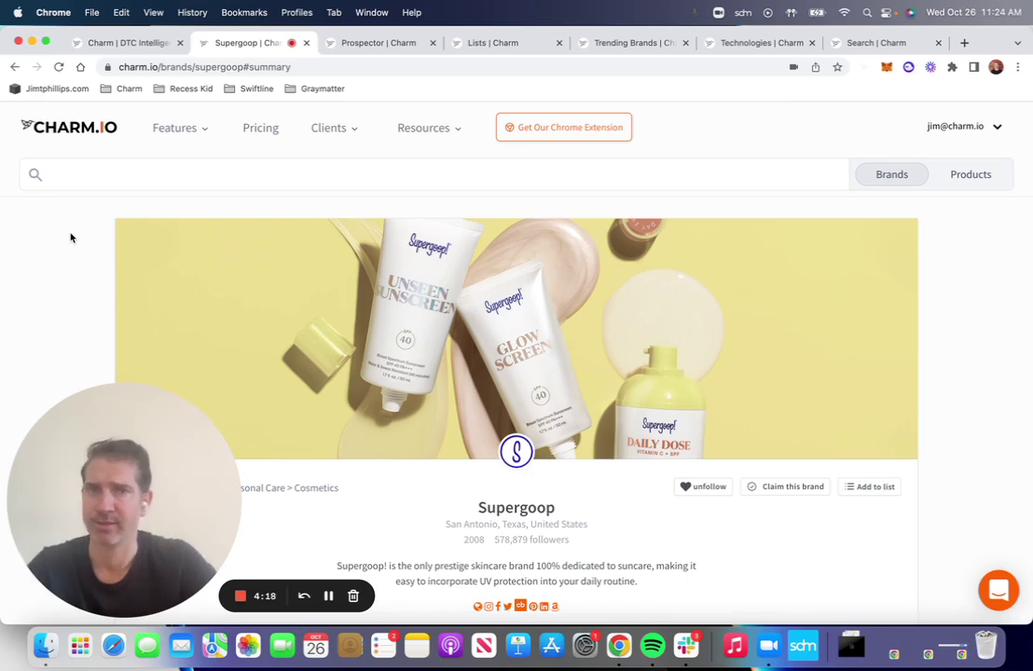
scroll(70, 238, "down", 5)
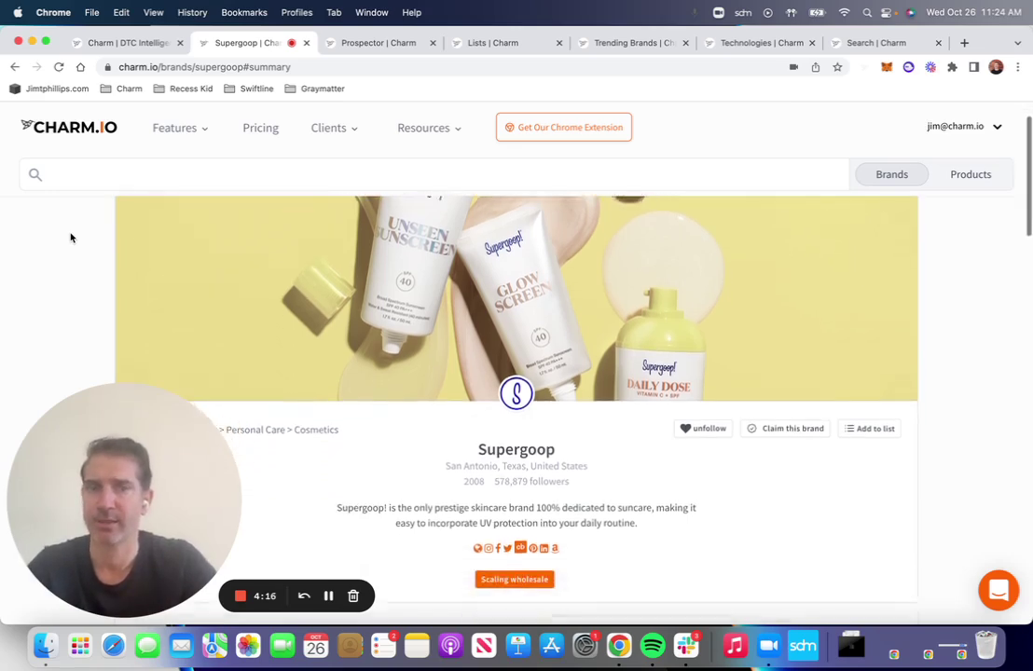
scroll(70, 238, "down", 5)
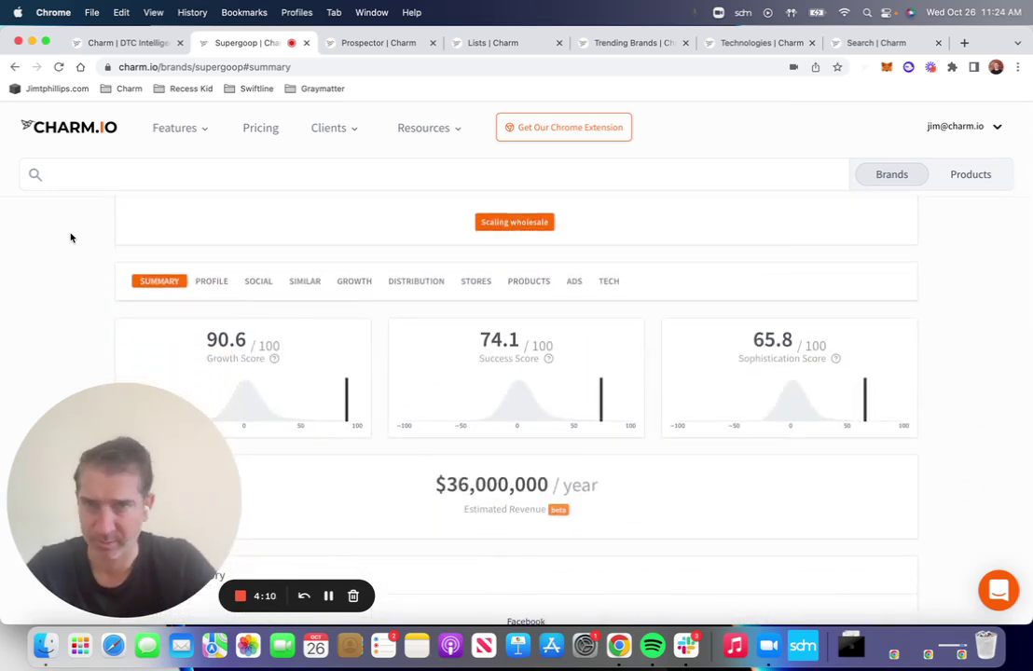
scroll(70, 238, "down", 2)
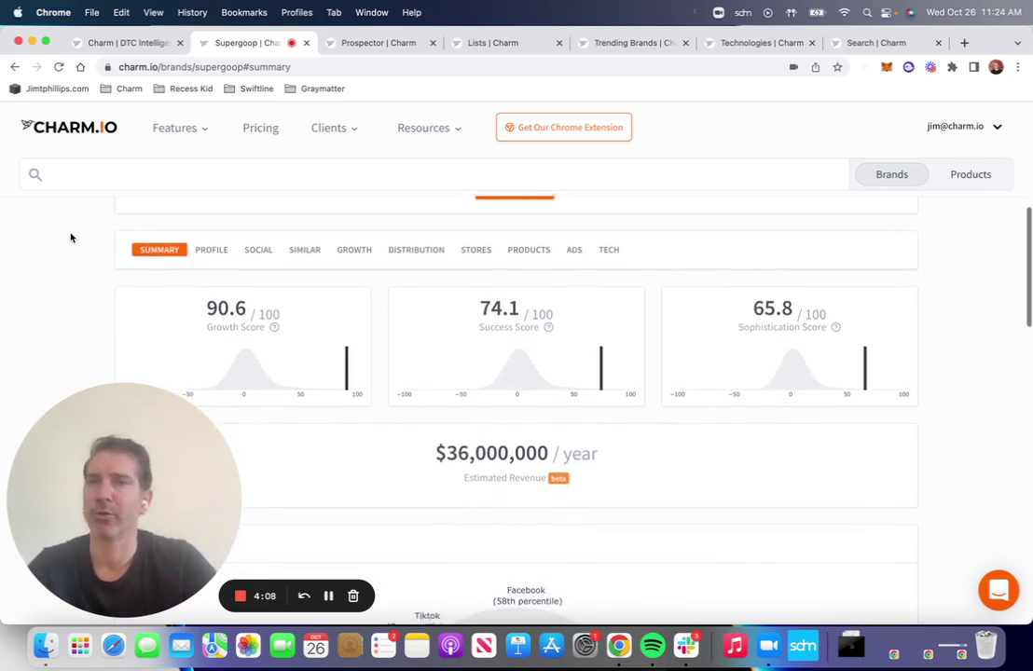
scroll(70, 238, "down", 3)
scroll(70, 238, "down", 4)
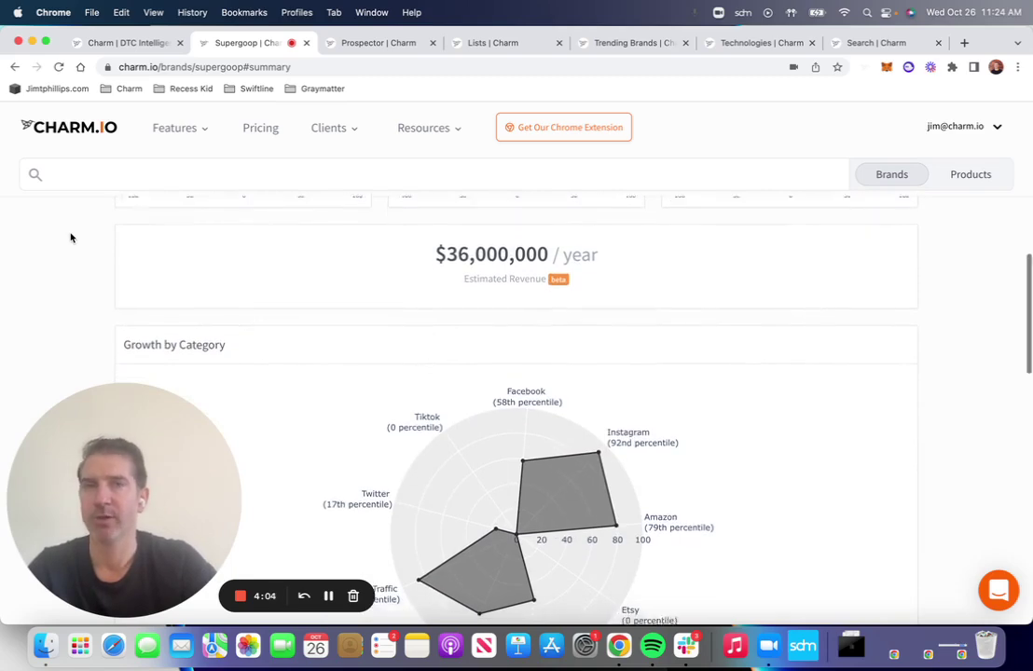
Step: Examine the Growth by Category radar chart in Supergoop's summary
scroll(69, 238, "down", 3)
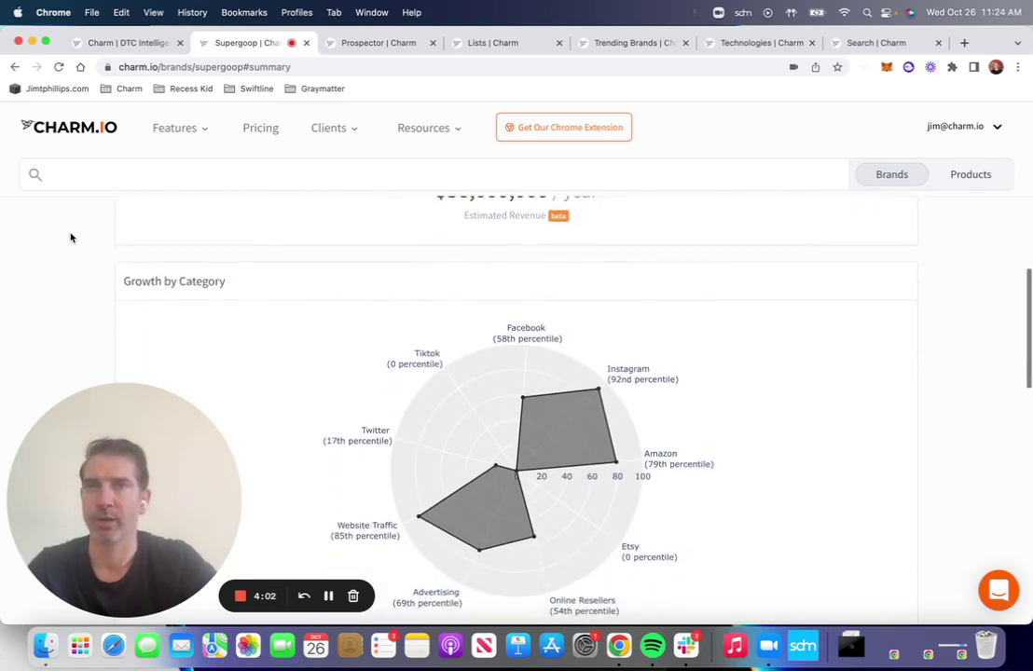
scroll(70, 238, "down", 1)
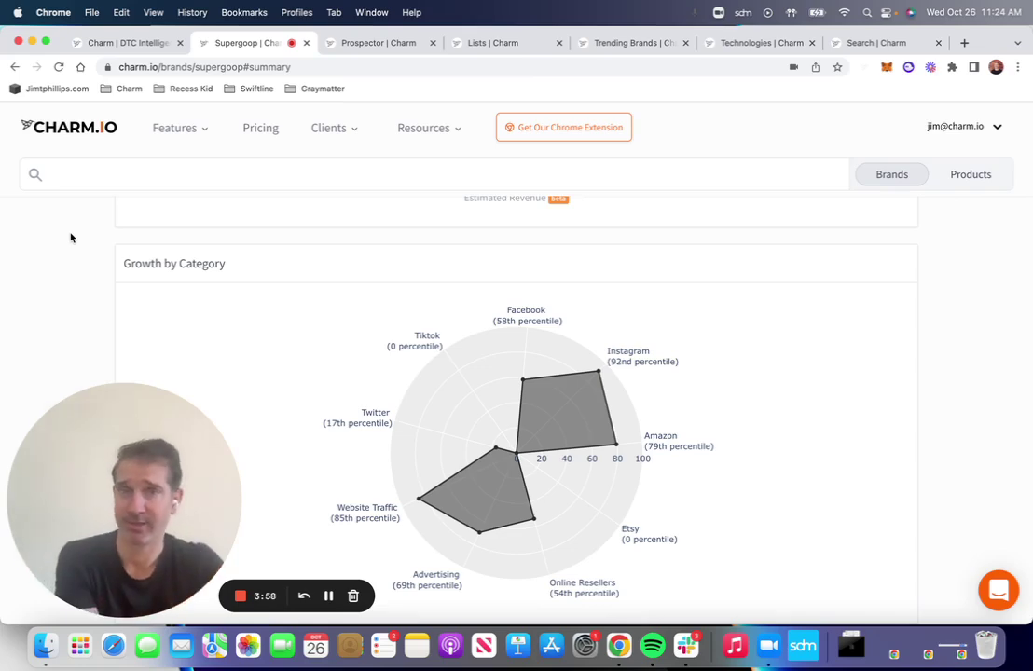
scroll(70, 238, "down", 1)
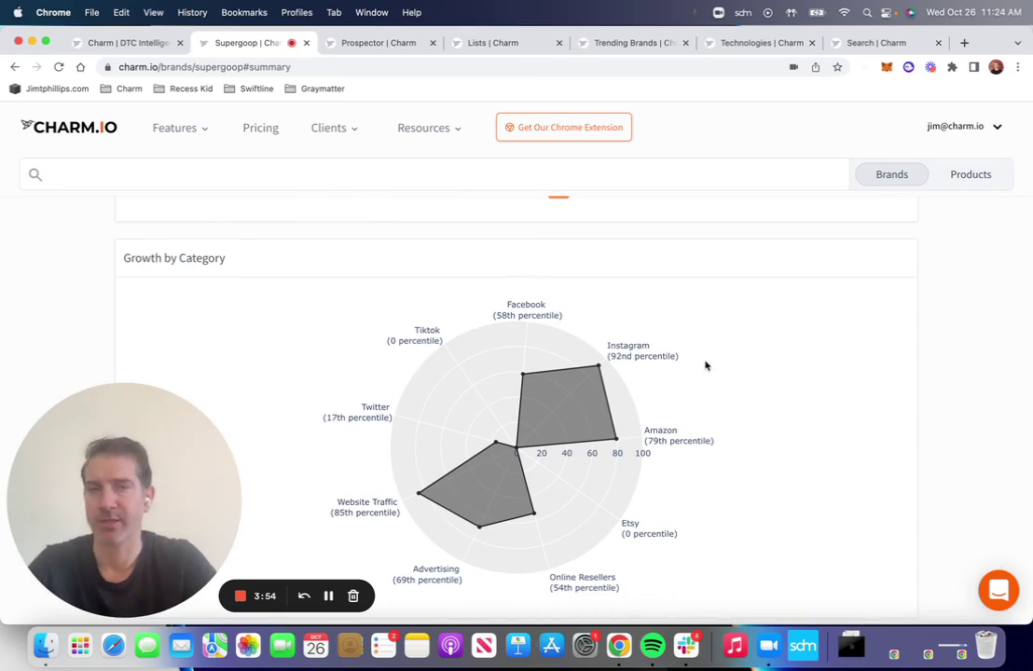
scroll(679, 334, "down", 3)
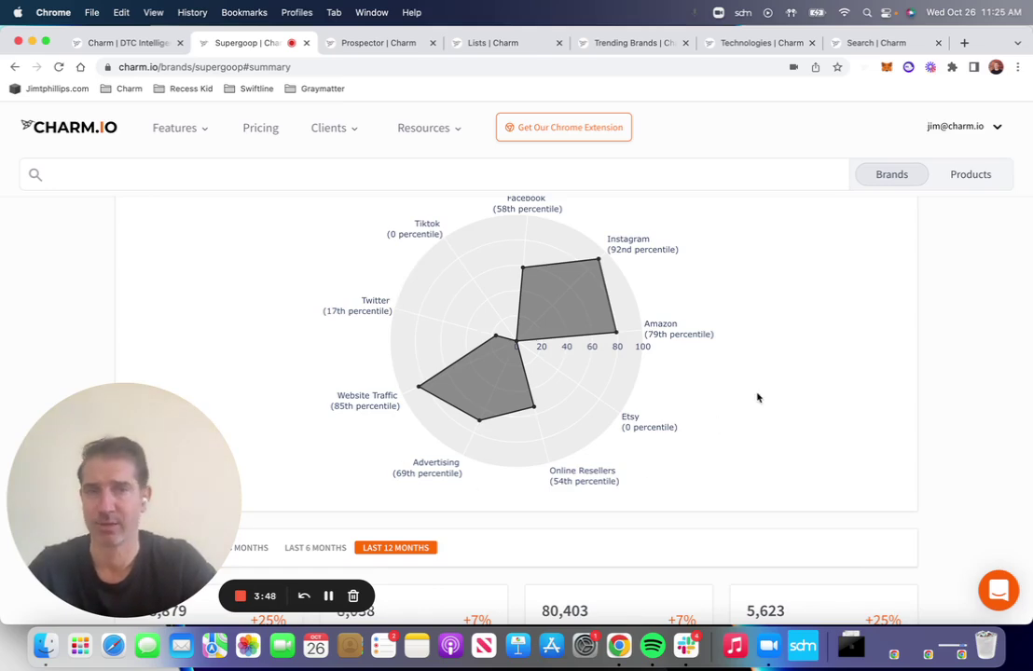
Step: Return to the score cards in Supergoop's summary and highlight the Growth Score
scroll(758, 399, "up", 8)
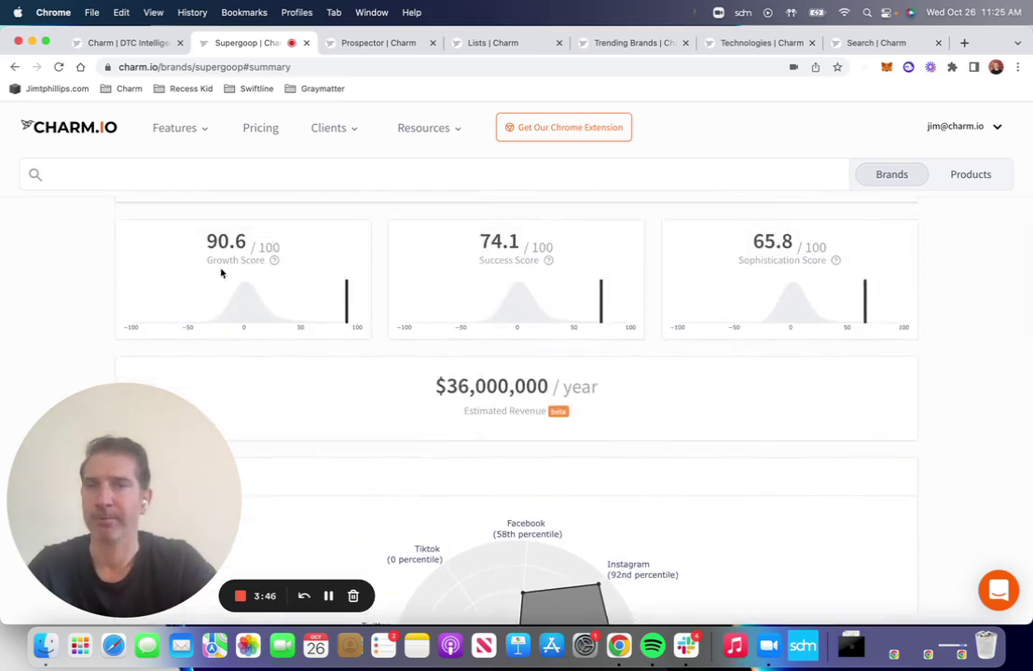
left_click_drag(210, 242, 290, 257)
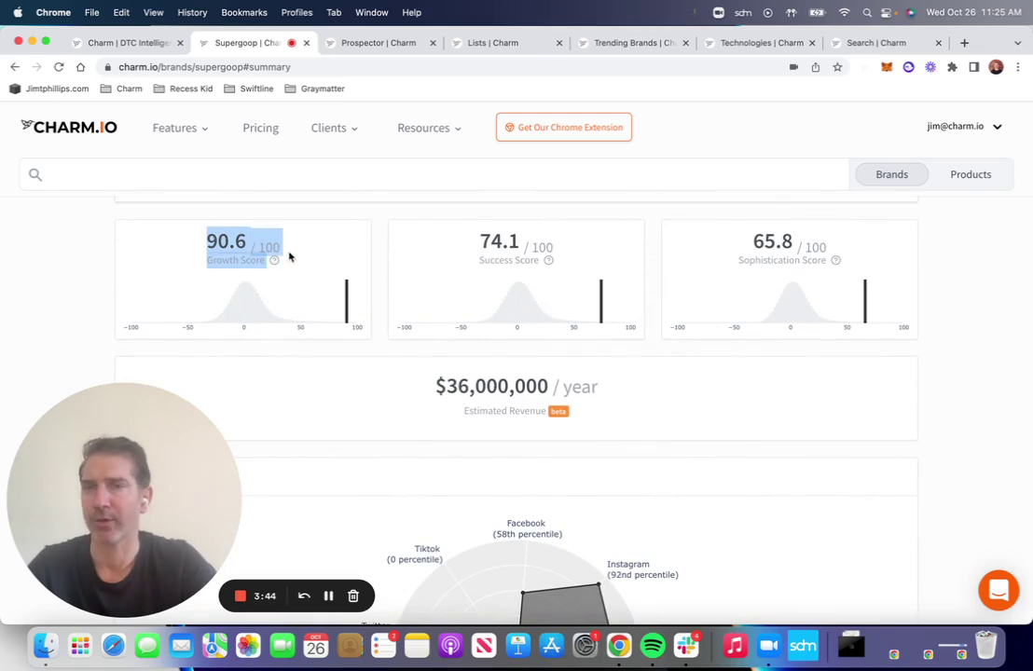
scroll(70, 257, "up", 1)
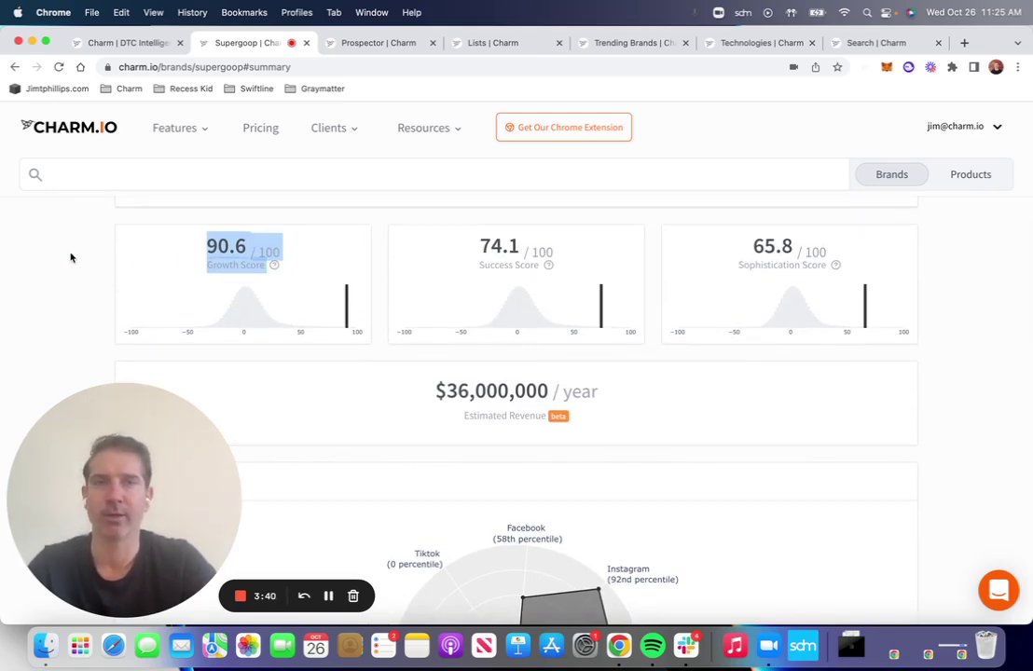
scroll(70, 258, "up", 2)
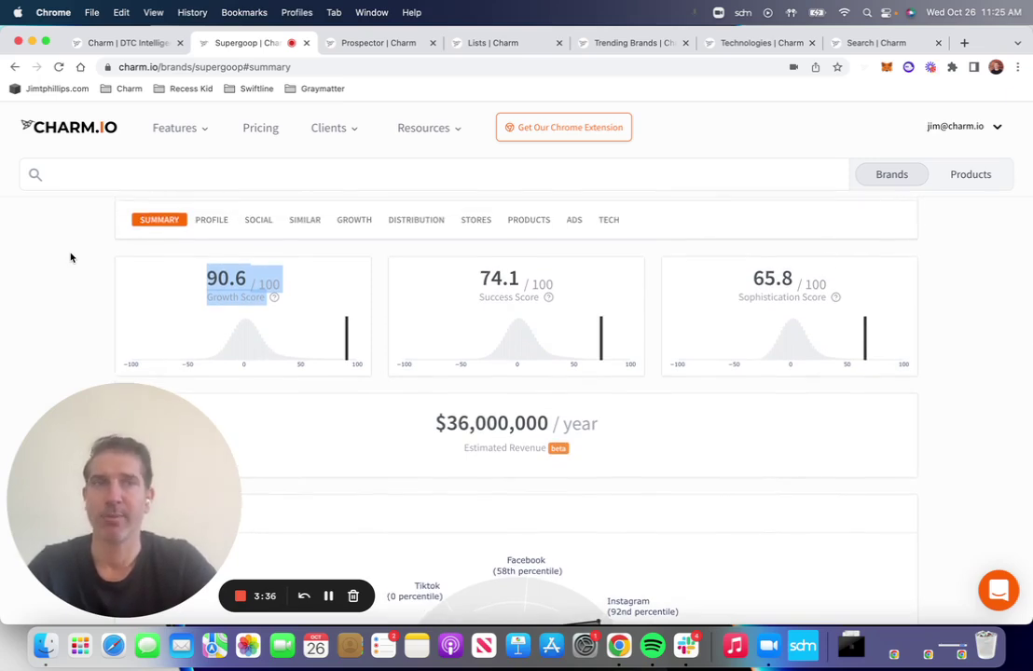
scroll(70, 257, "up", 2)
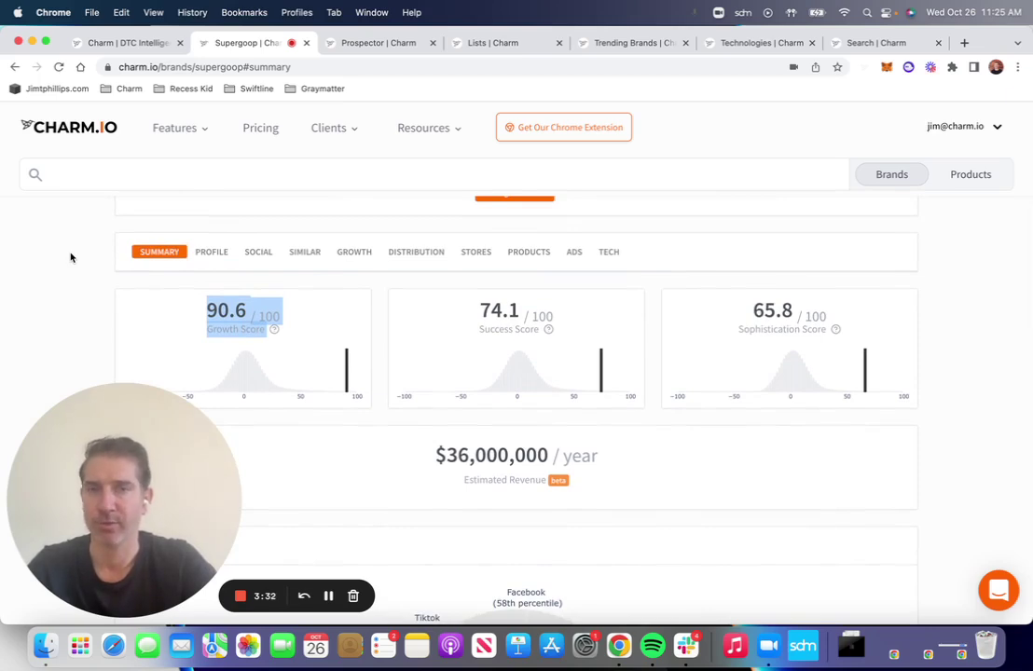
Step: Review Supergoop's follower, ads and traffic trend cards and its product keywords cloud
scroll(70, 258, "down", 10)
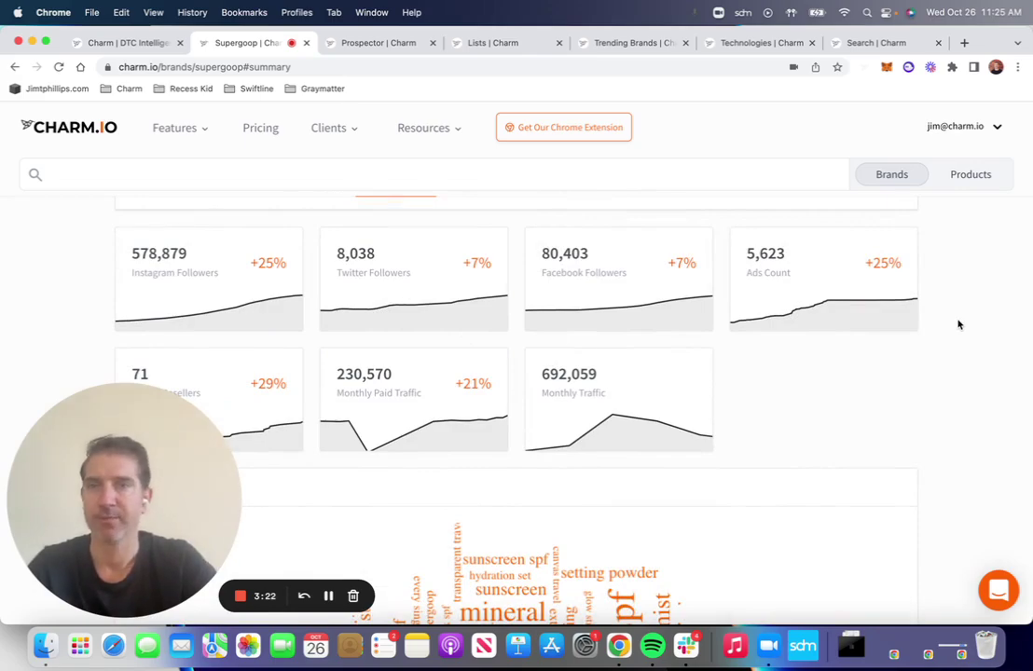
scroll(958, 324, "up", 1)
scroll(959, 324, "down", 5)
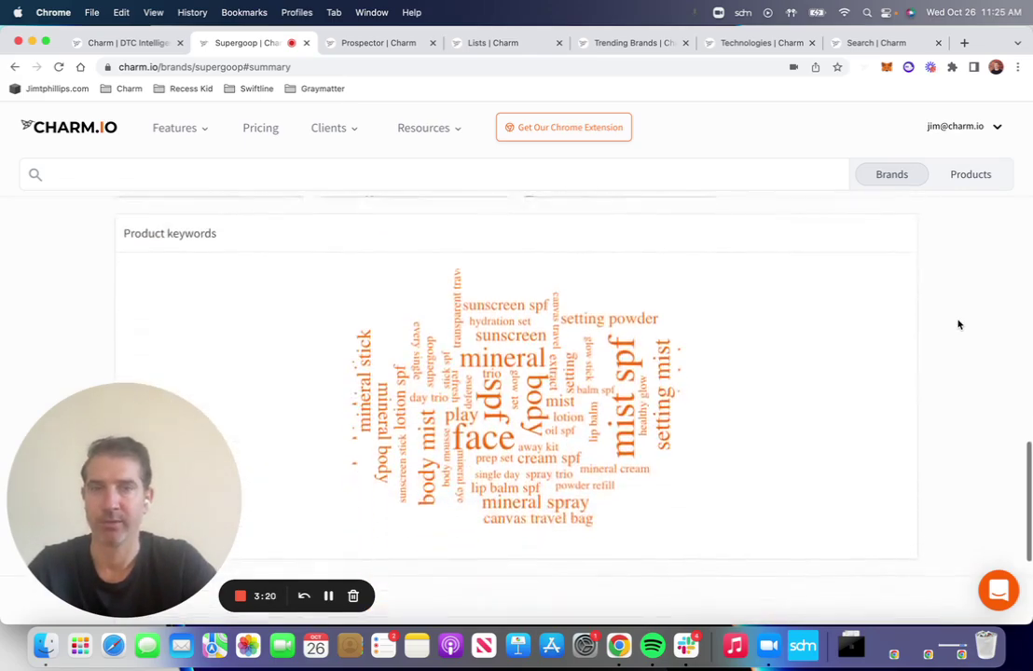
Step: Go back to Supergoop's score cards and highlight the Success Score value
scroll(959, 324, "up", 8)
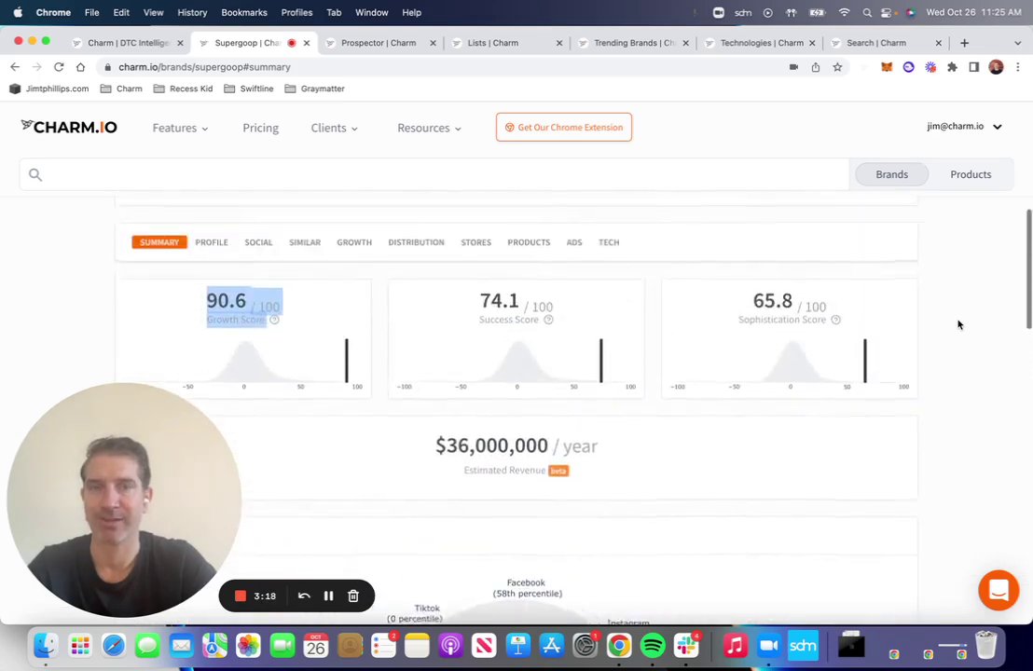
scroll(958, 324, "up", 1)
left_click(478, 347)
left_click_drag(478, 347, 555, 348)
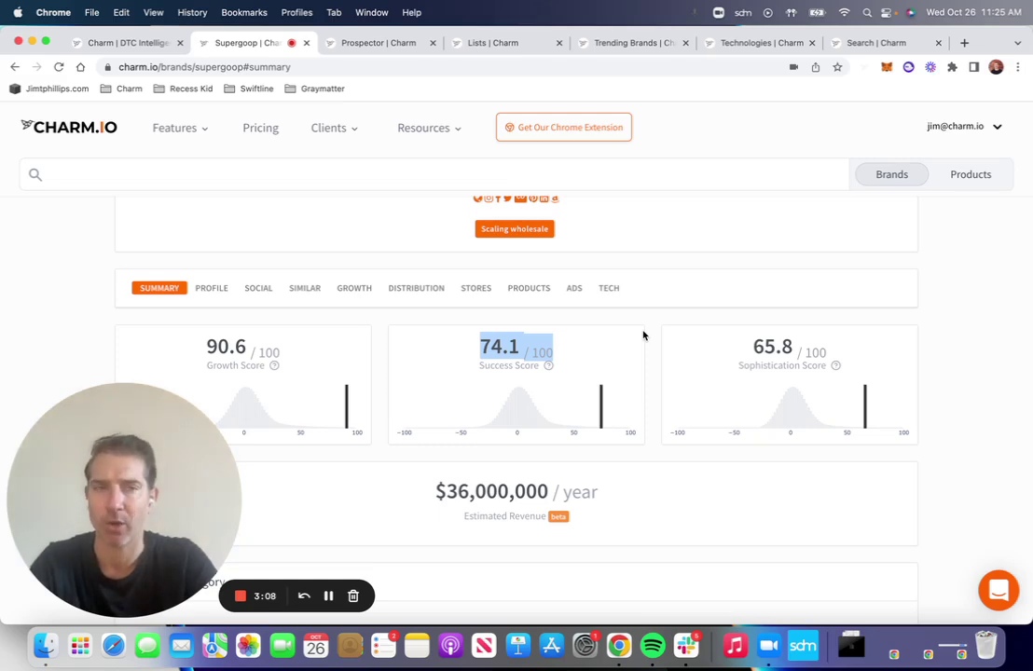
left_click(214, 290)
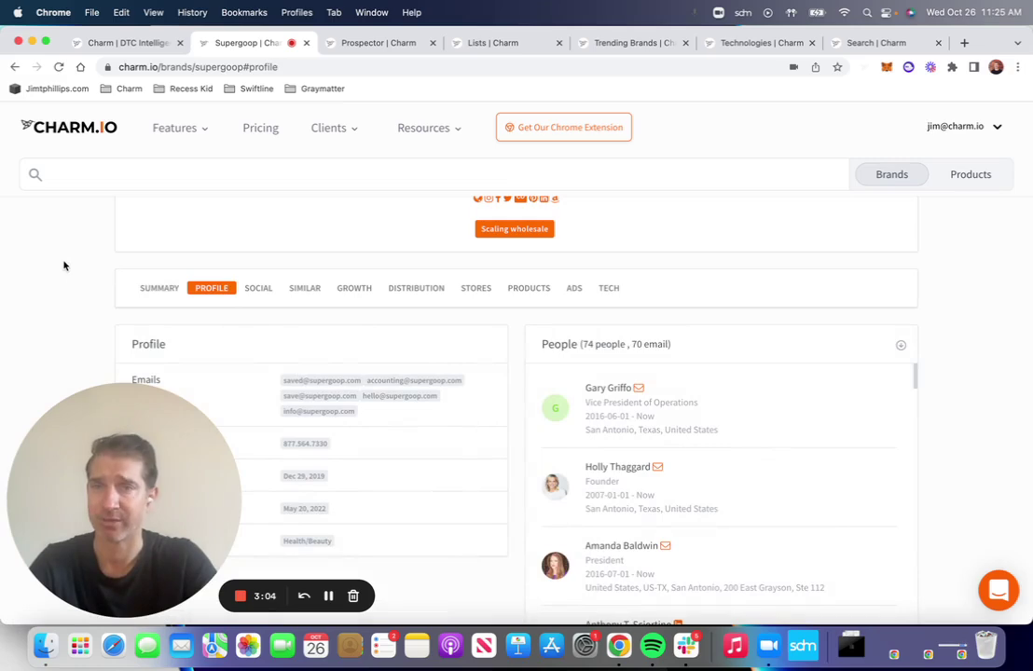
left_click(262, 289)
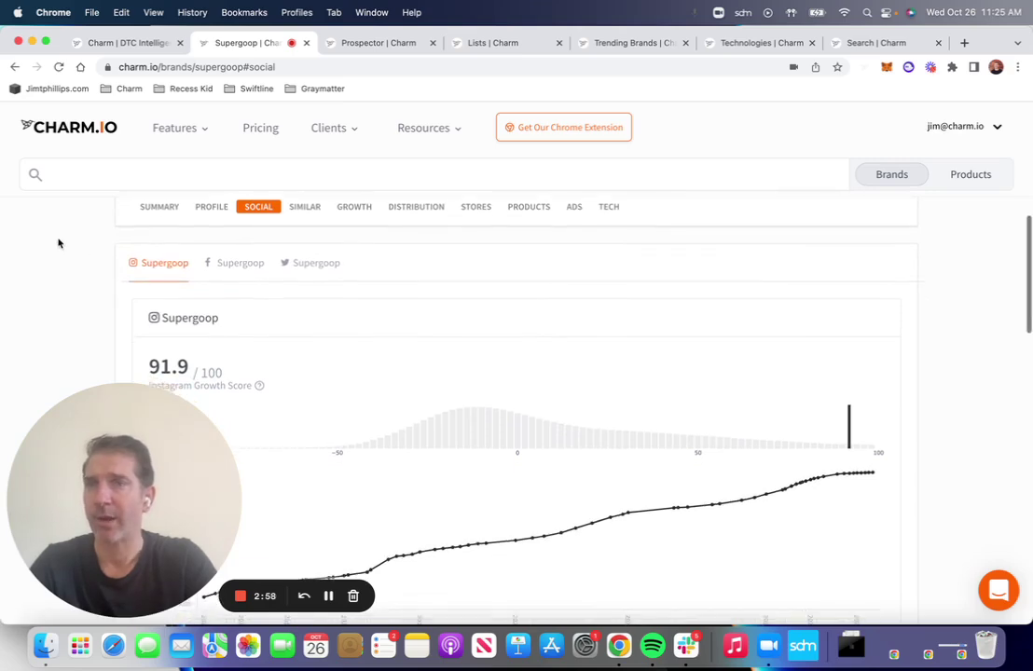
scroll(58, 242, "down", 3)
scroll(58, 243, "down", 10)
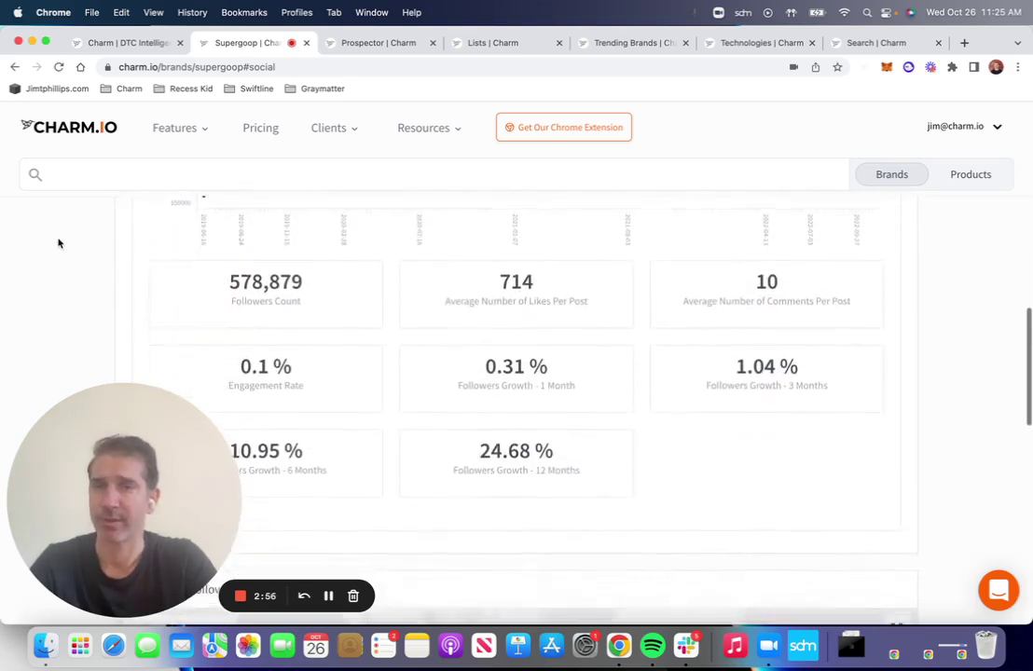
scroll(58, 243, "down", 5)
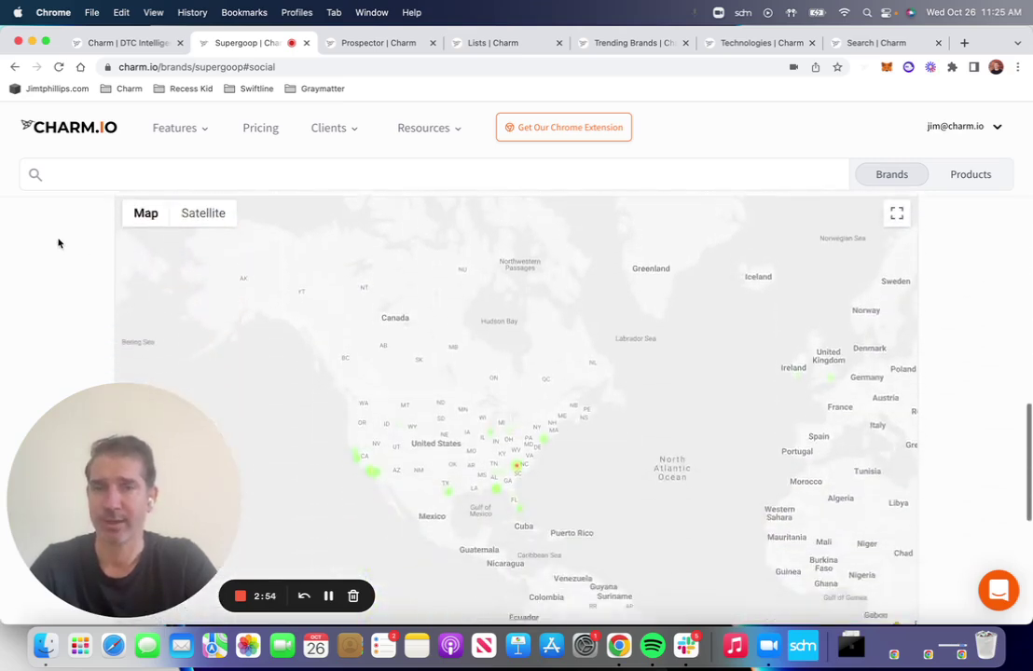
Step: Open Supergoop's similar brands section and examine the comparison chart and the brand table with growth, success and followers in common
scroll(58, 243, "up", 12)
scroll(58, 240, "up", 8)
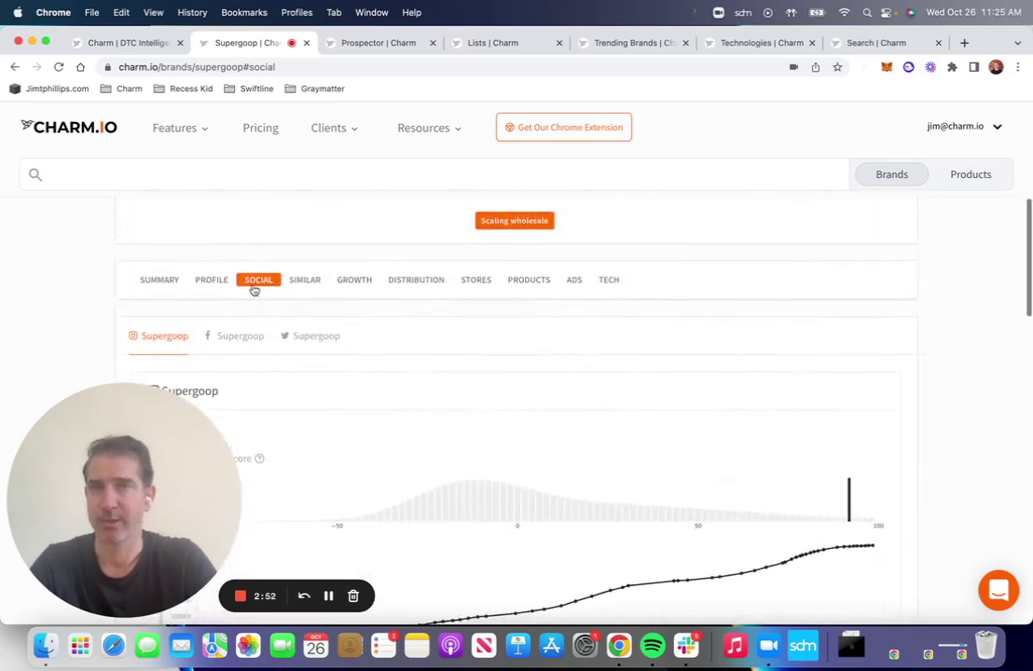
left_click(305, 287)
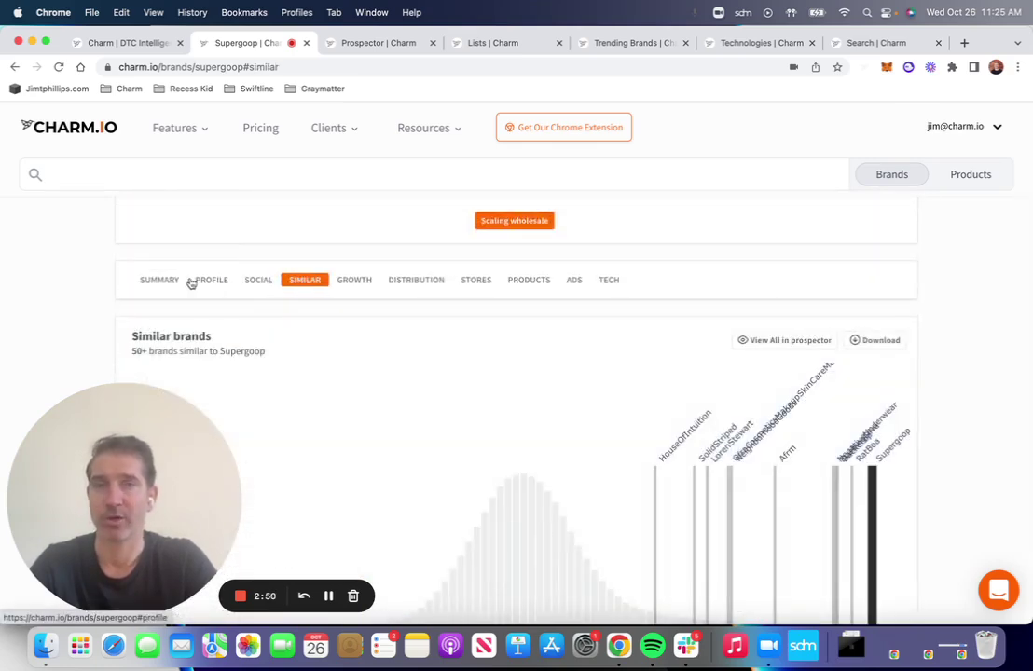
scroll(87, 269, "down", 1)
scroll(88, 269, "down", 5)
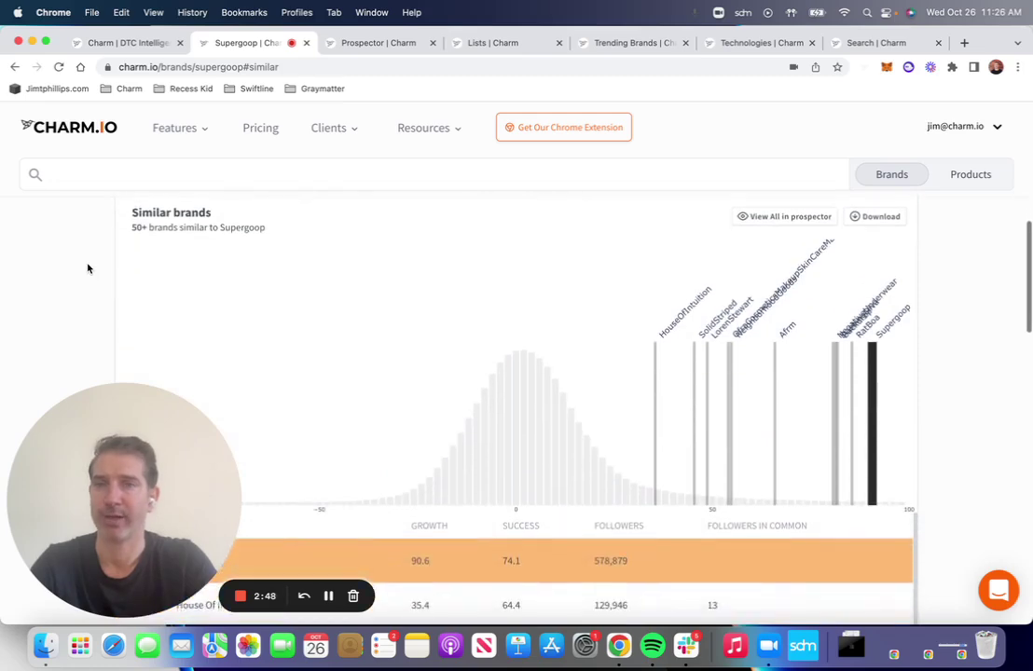
scroll(88, 269, "down", 2)
scroll(88, 268, "down", 1)
scroll(88, 269, "down", 1)
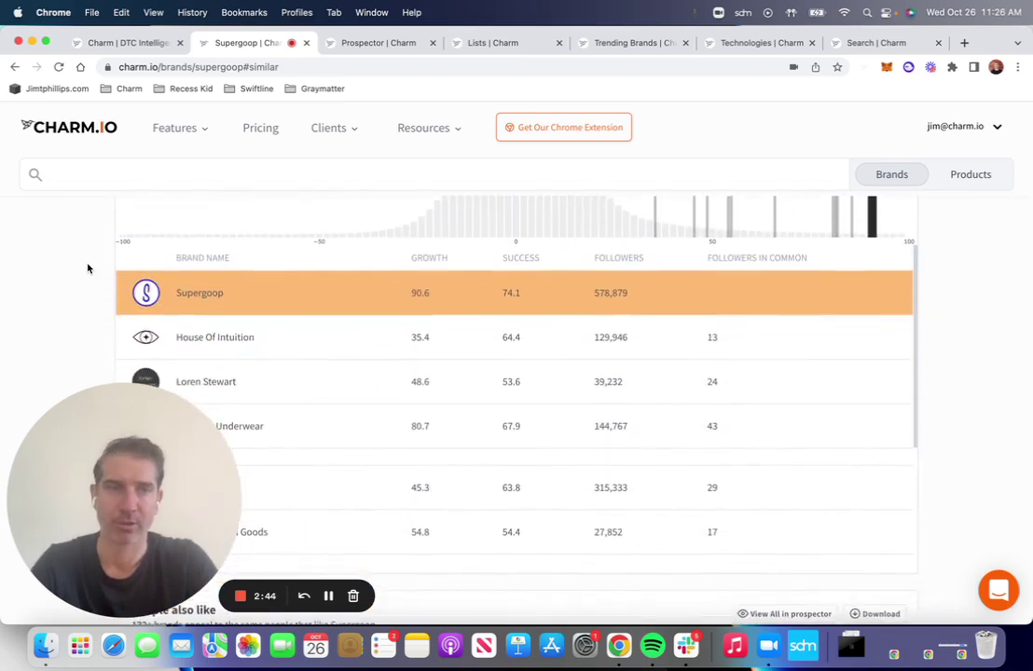
scroll(88, 269, "down", 1)
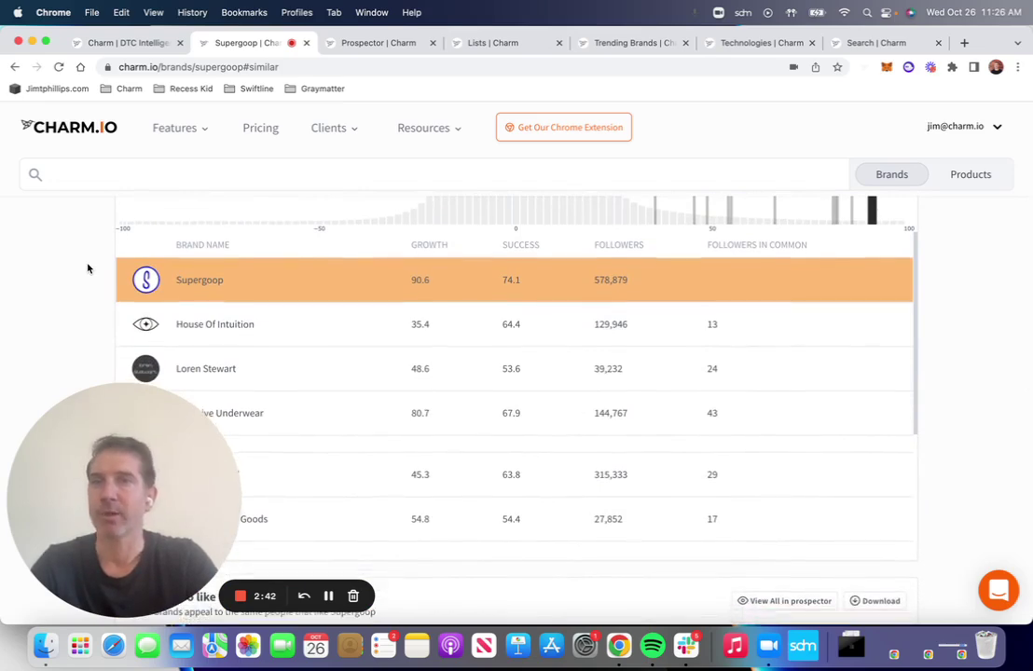
scroll(88, 269, "down", 2)
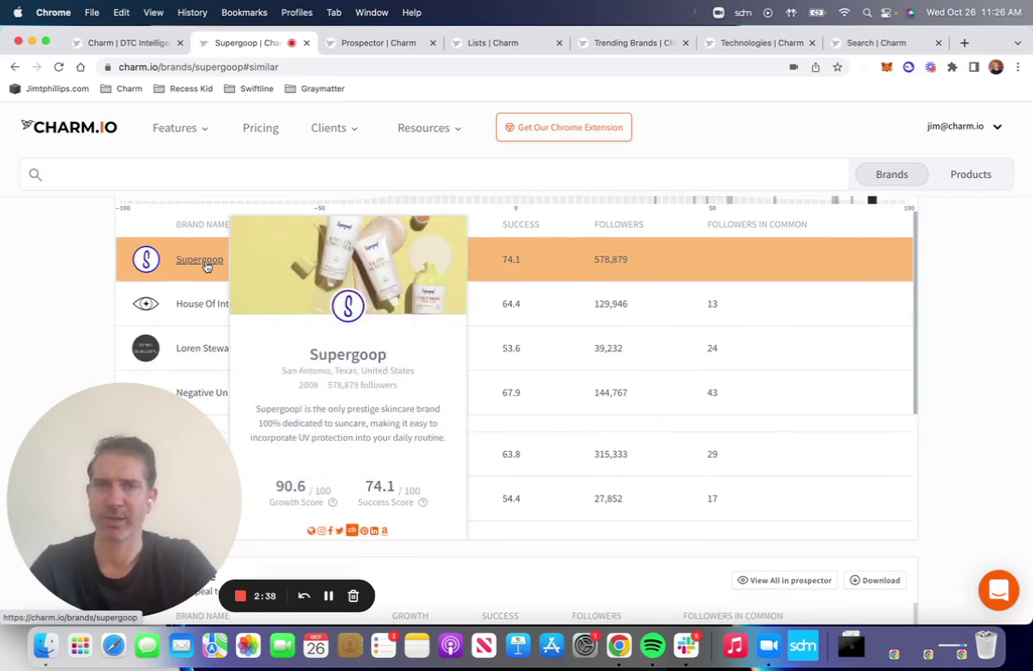
Step: Review the list of brands that people who like Supergoop also like
scroll(76, 251, "down", 1)
scroll(76, 250, "down", 4)
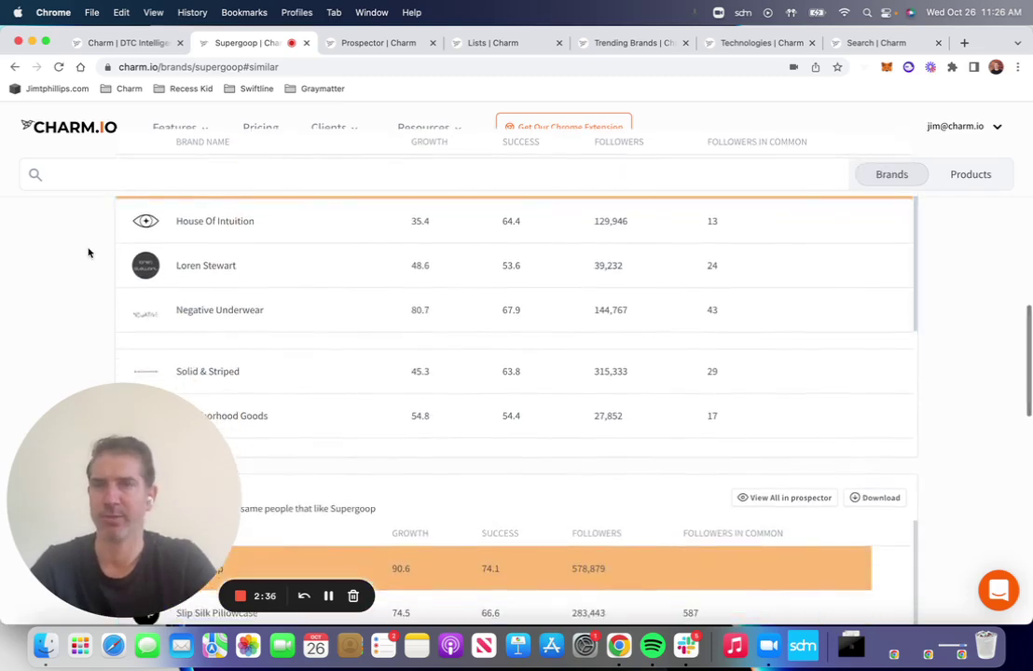
scroll(64, 247, "down", 1)
scroll(65, 248, "down", 4)
Step: Open Supergoop's distribution section and examine the reseller growth figures and the Online Resellers Count chart
scroll(64, 249, "up", 12)
scroll(65, 248, "up", 6)
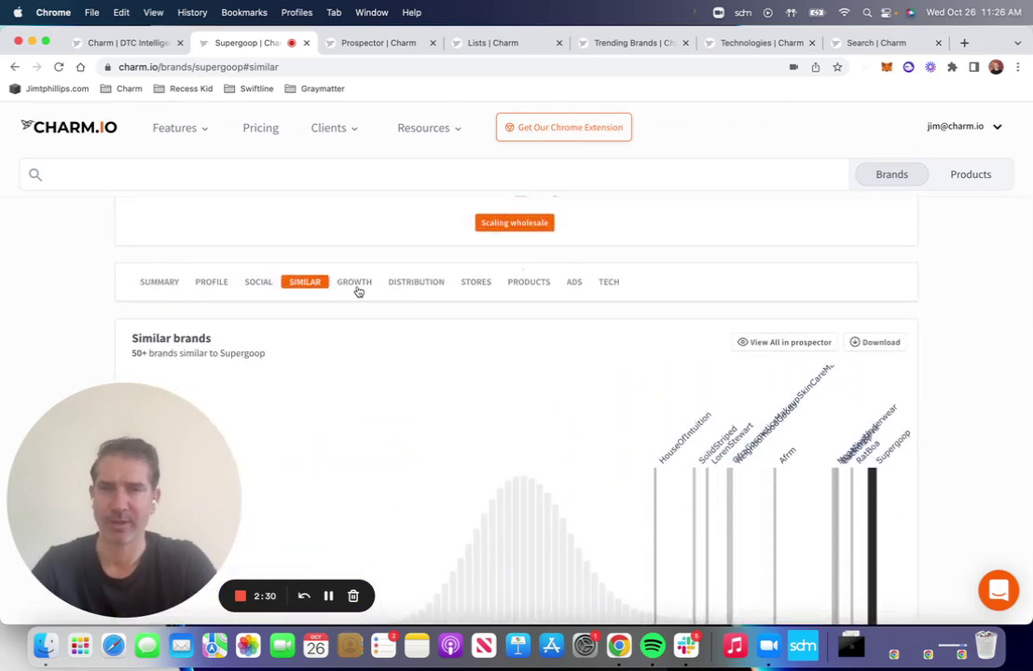
left_click(425, 288)
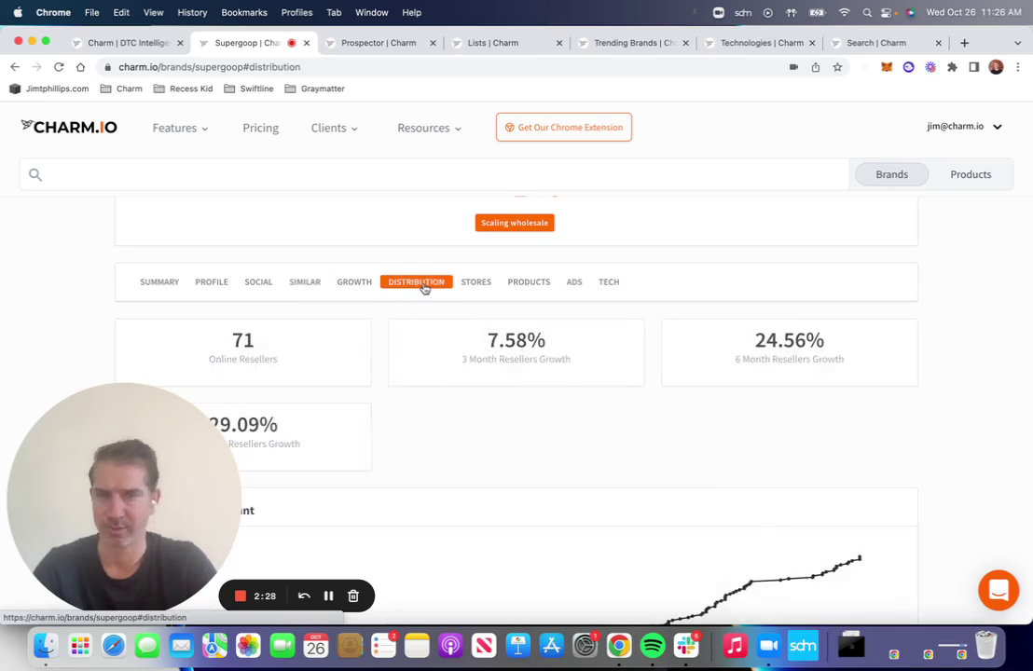
scroll(42, 273, "down", 1)
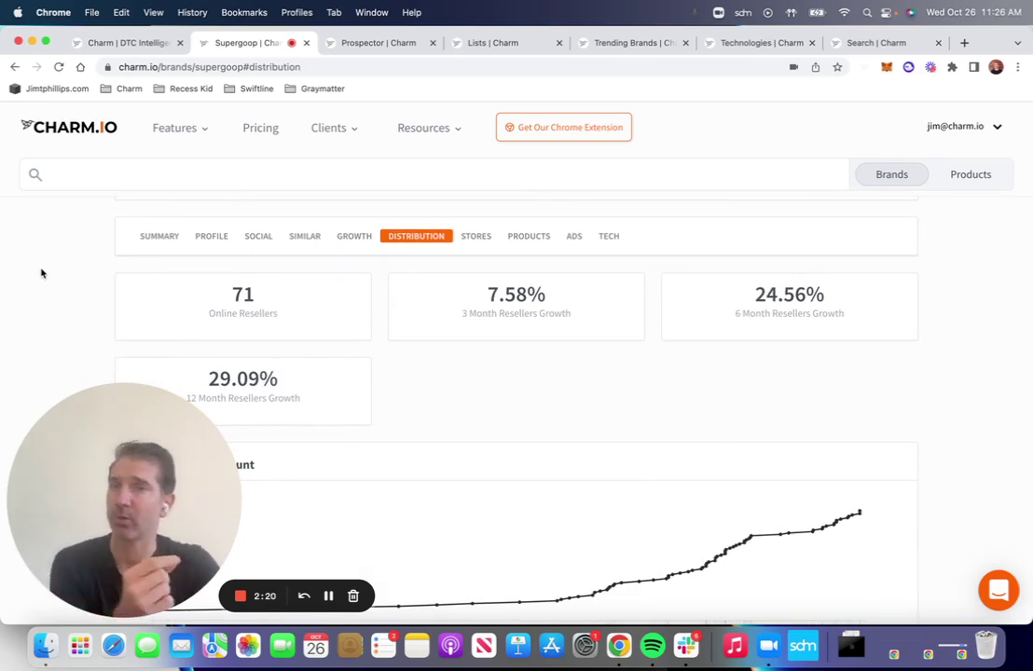
scroll(41, 273, "down", 2)
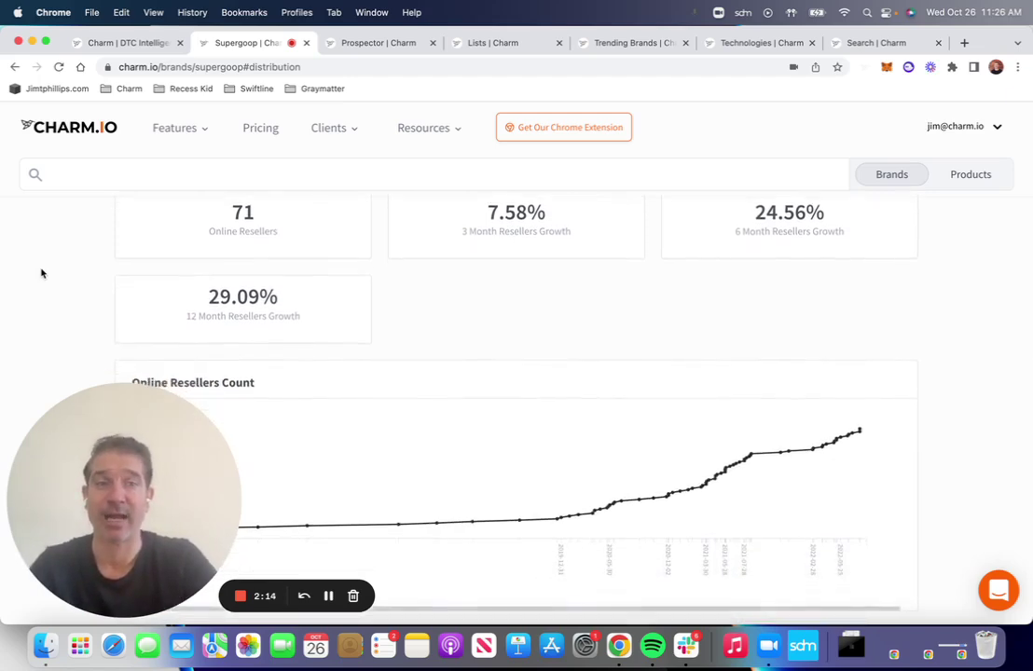
scroll(41, 273, "down", 2)
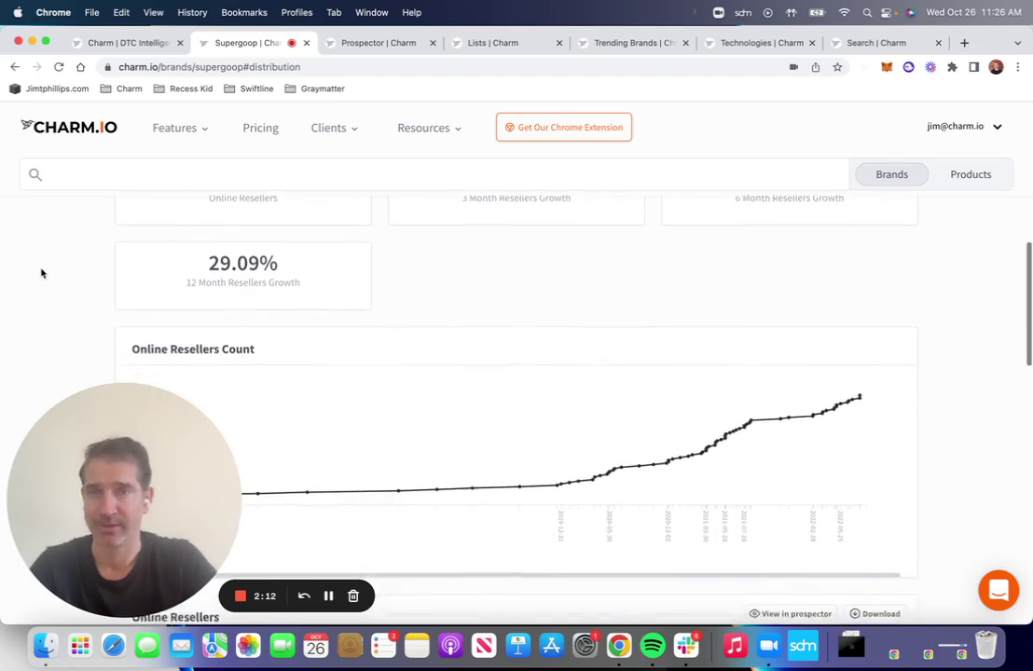
Step: Review the rest of Supergoop's distribution data: the online resellers table, the marketplaces list and the Amazon growth and review figures
scroll(41, 273, "down", 7)
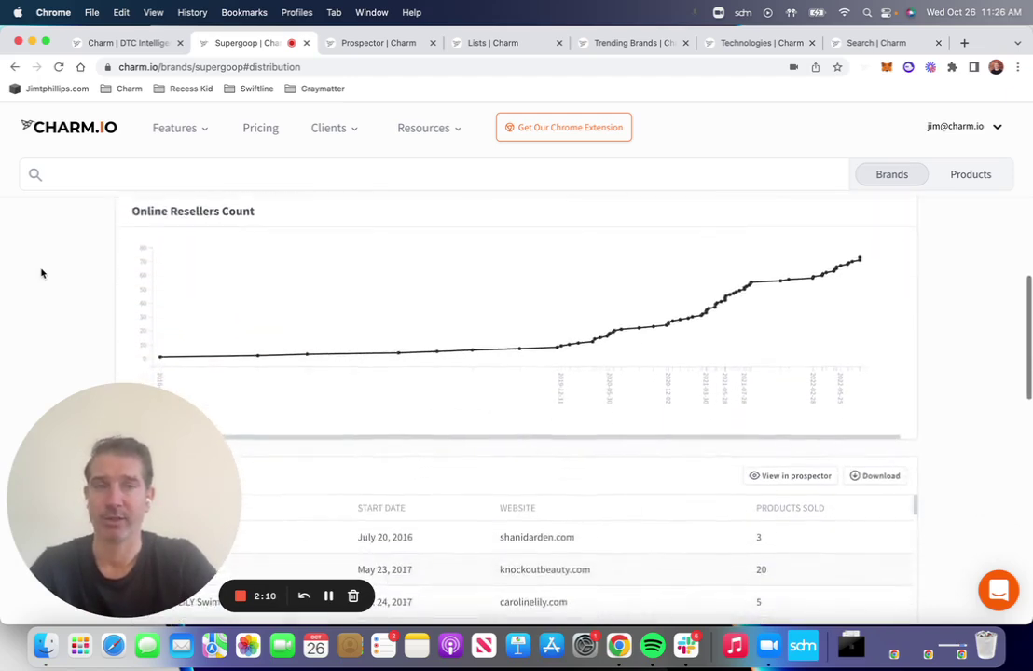
scroll(41, 273, "down", 9)
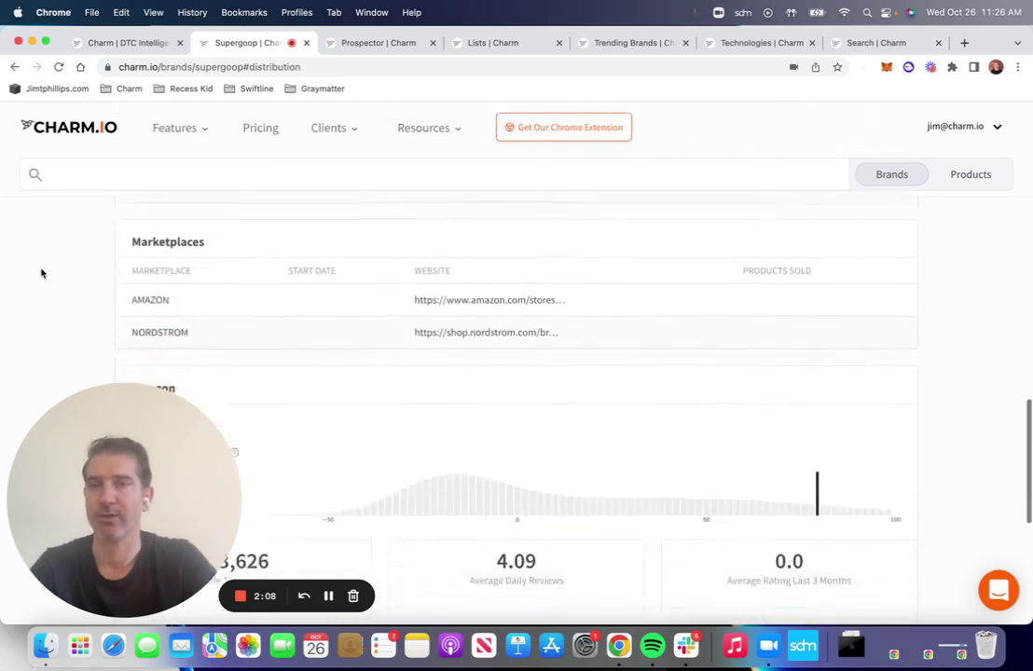
scroll(118, 262, "down", 2)
scroll(95, 229, "down", 2)
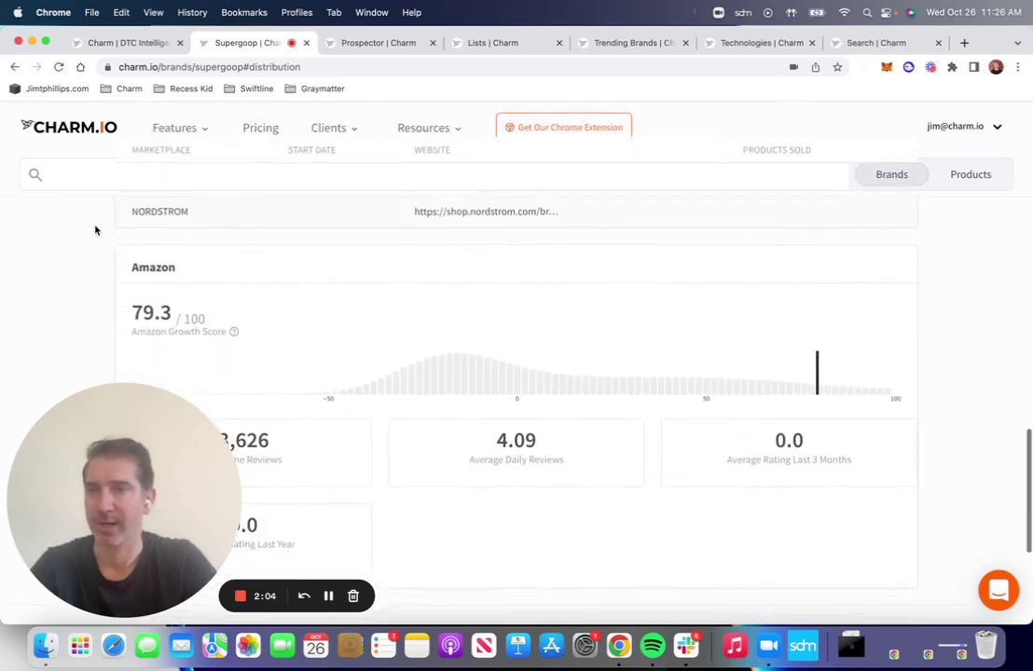
scroll(95, 229, "up", 10)
scroll(95, 230, "up", 10)
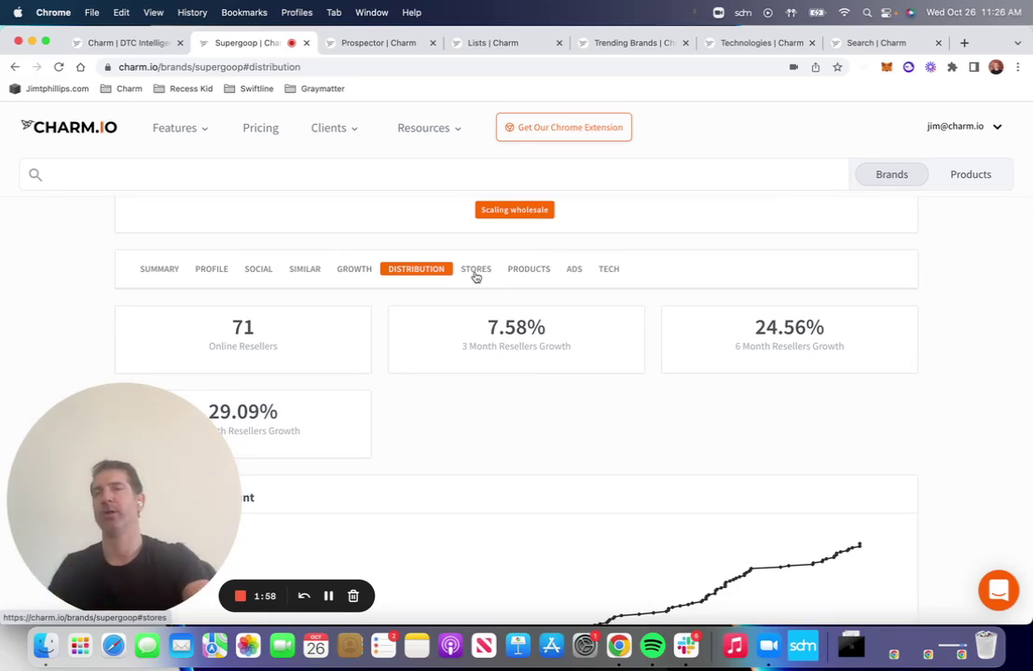
Step: Open Supergoop's stores section and examine the supergoop.com product and brand metrics
left_click(476, 276)
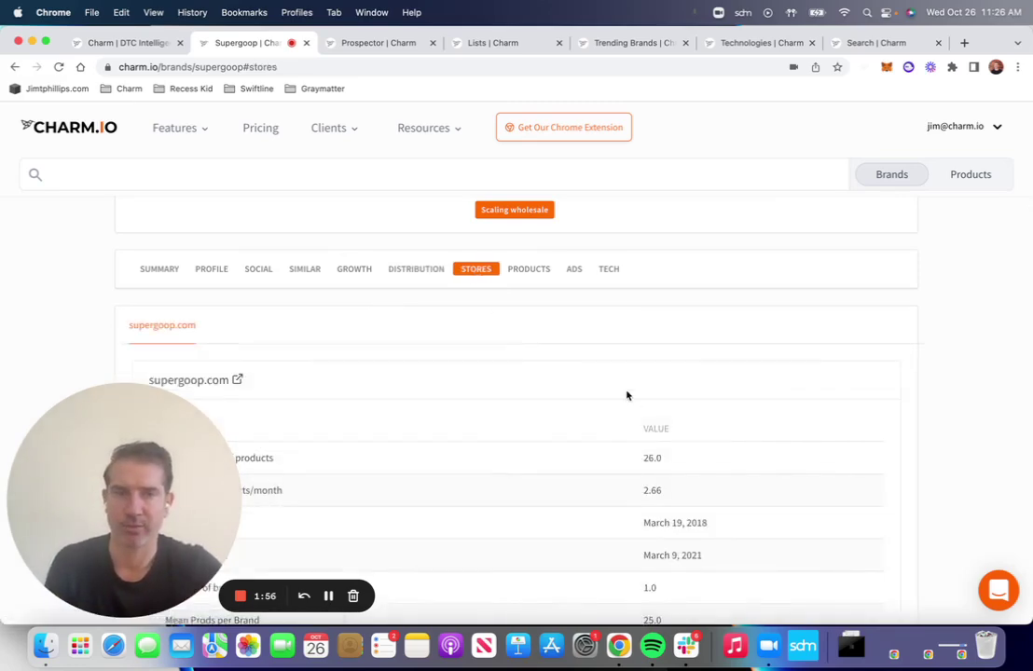
scroll(626, 395, "down", 5)
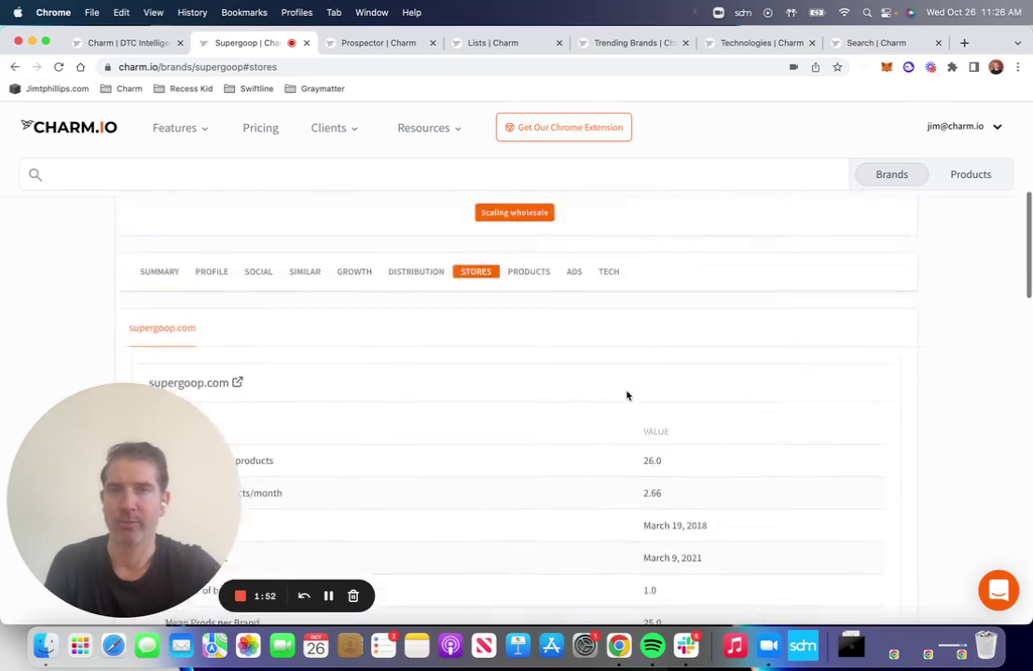
scroll(627, 396, "up", 2)
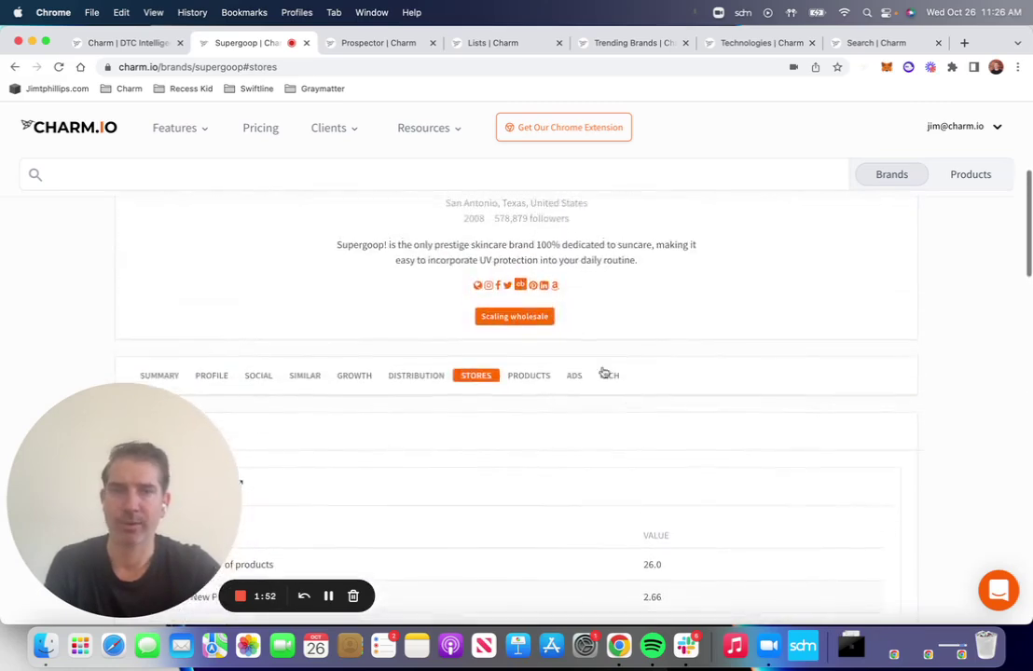
Step: Open Supergoop's ads section and examine the Number of Ads chart, the advertising countries map and the ad statistics
left_click(574, 376)
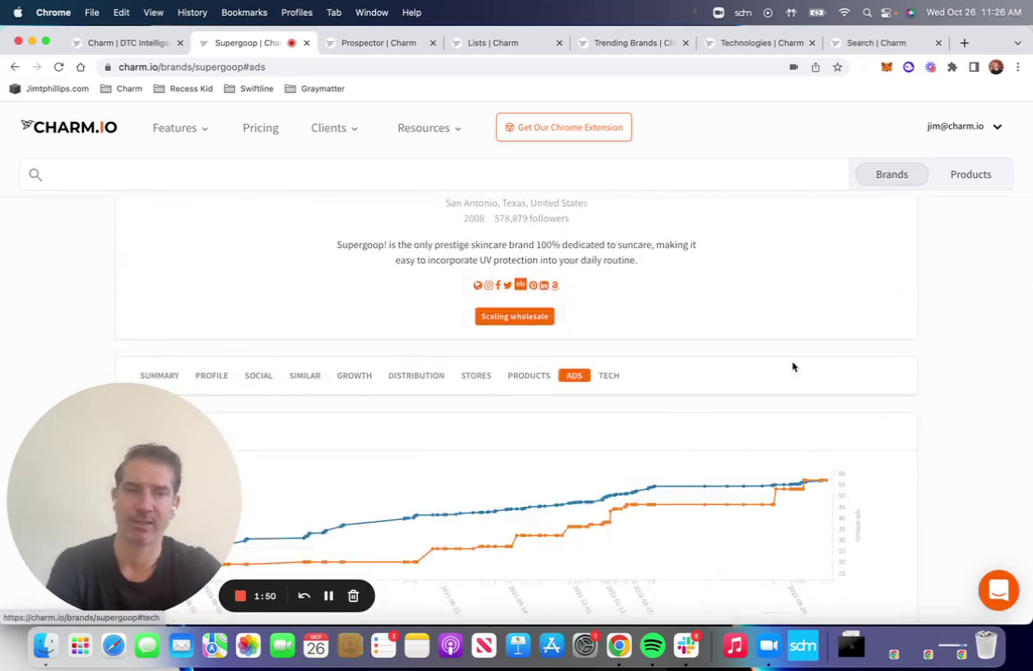
scroll(892, 341, "down", 3)
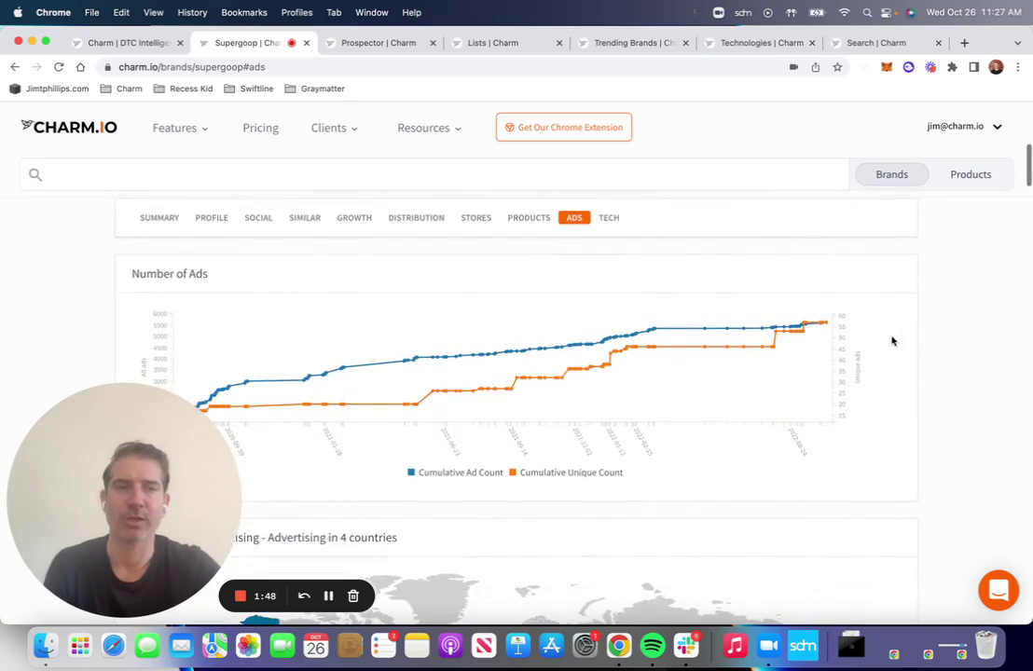
scroll(892, 341, "down", 8)
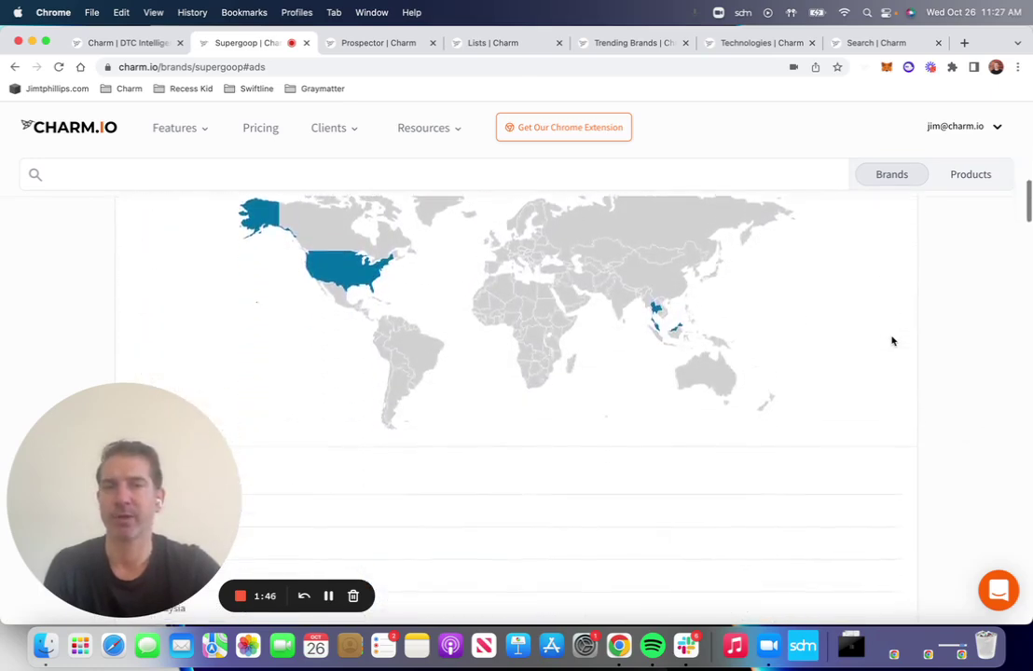
scroll(937, 329, "down", 8)
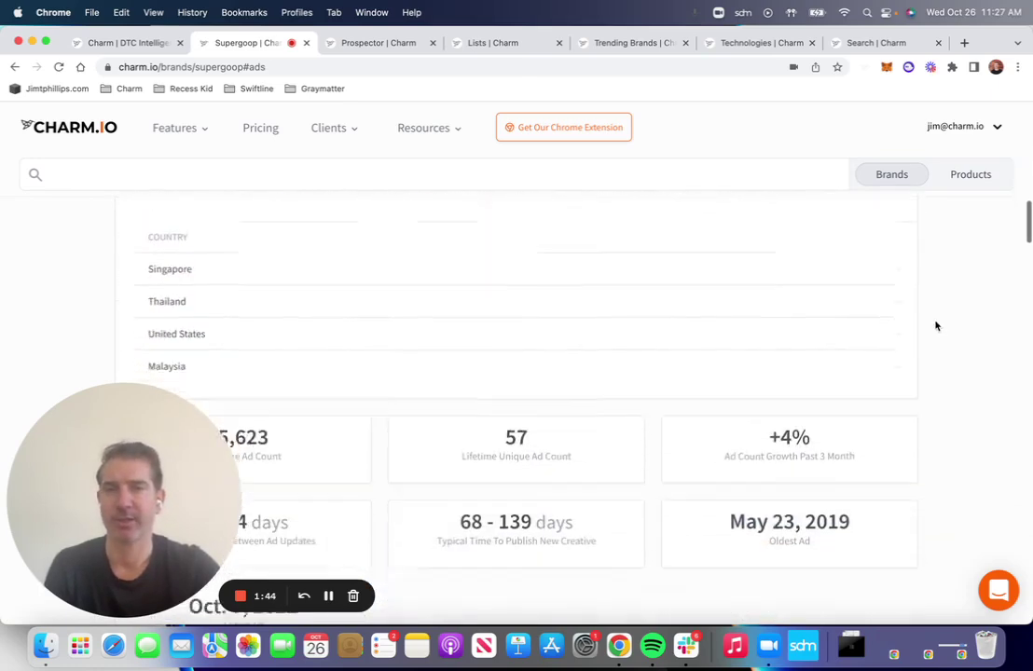
scroll(937, 325, "down", 3)
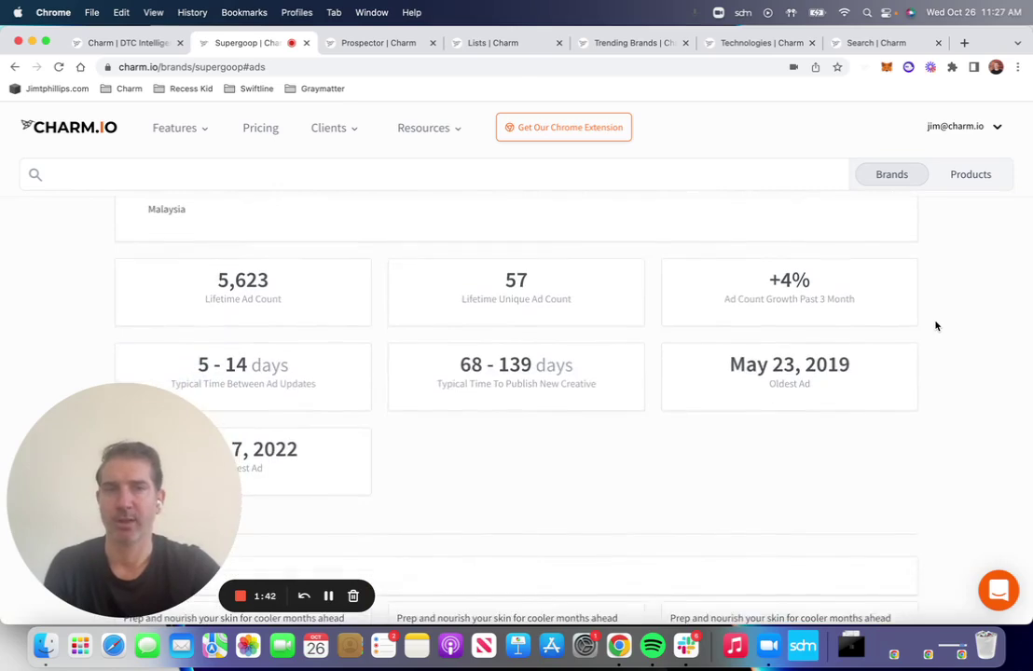
scroll(937, 325, "down", 1)
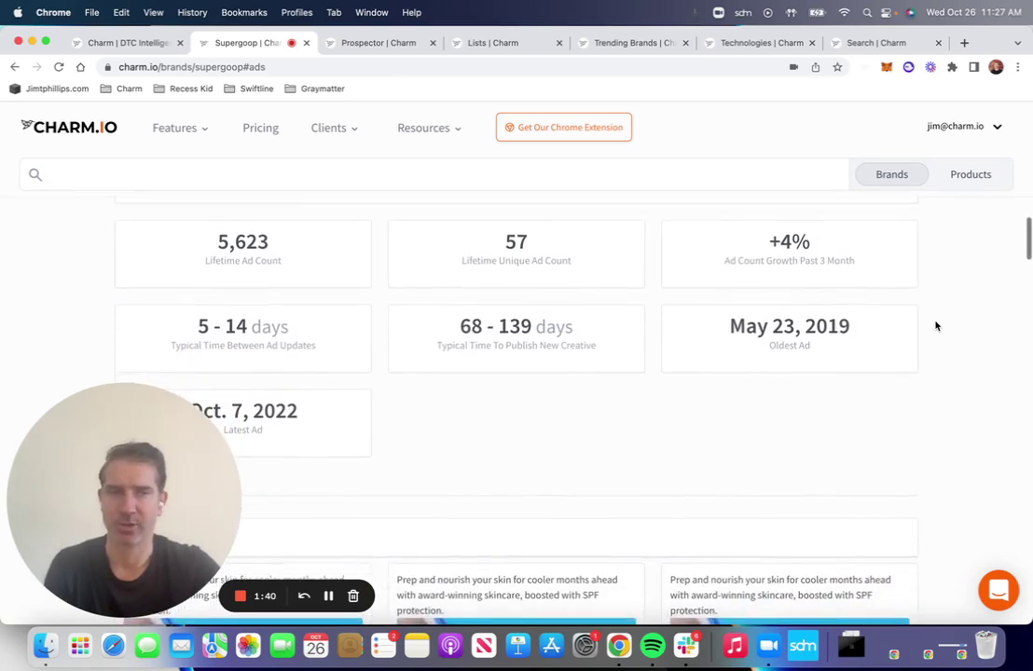
Step: Review Supergoop's sample ads and return to the beginning of the brand page
scroll(937, 325, "down", 7)
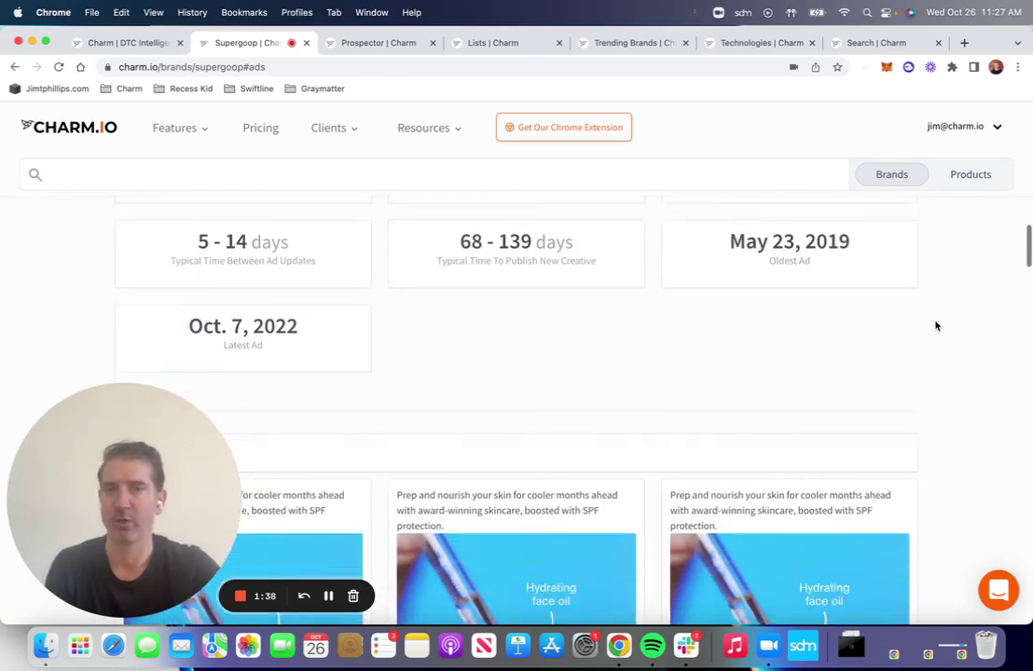
scroll(937, 326, "down", 3)
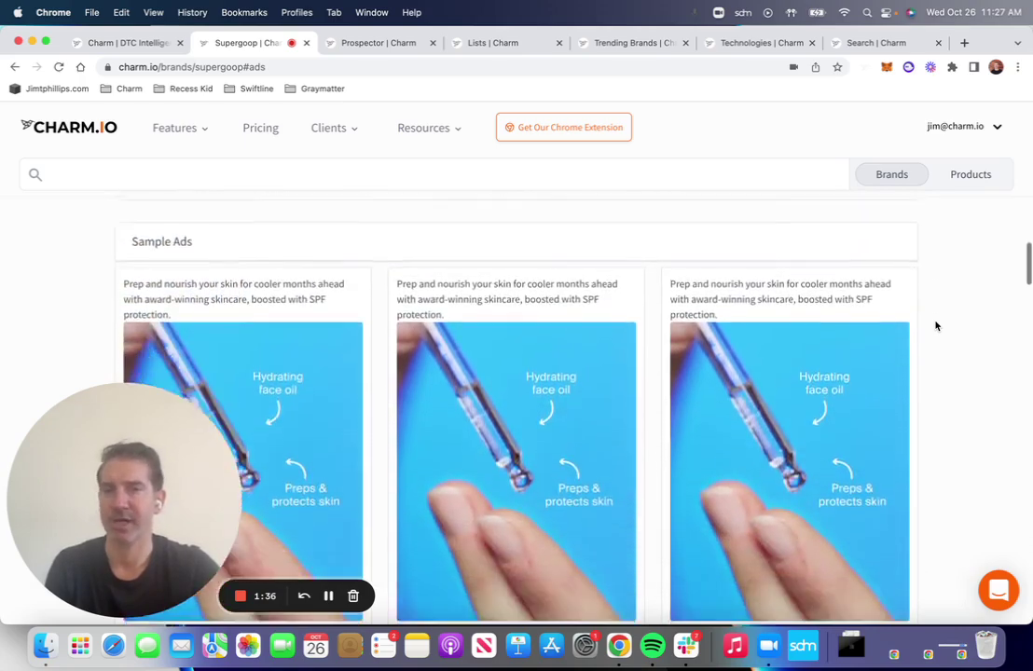
scroll(937, 326, "down", 5)
scroll(937, 325, "up", 20)
scroll(938, 326, "up", 10)
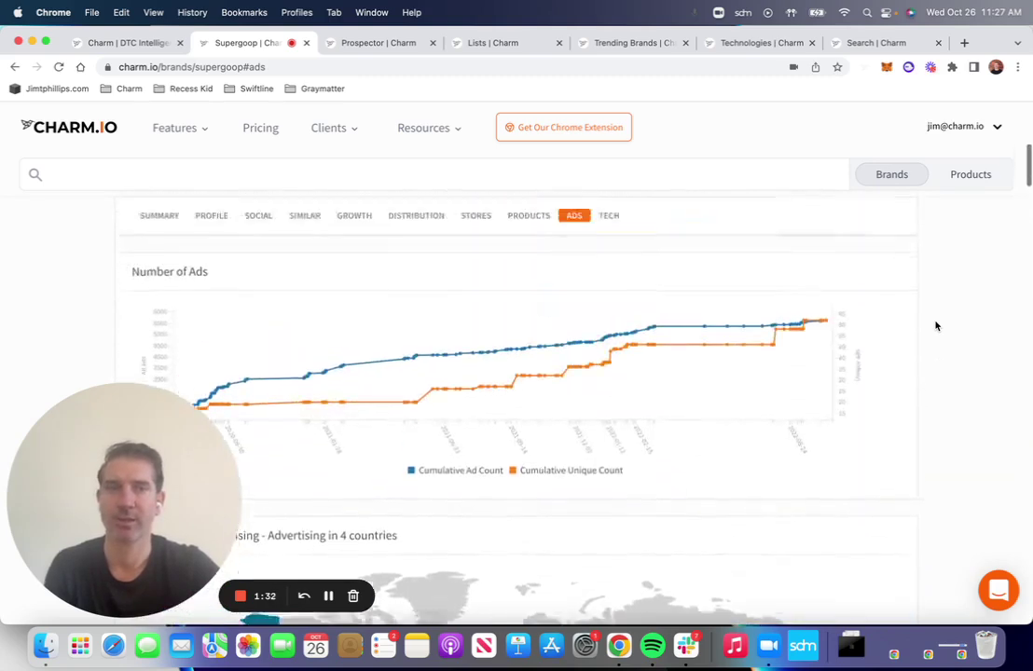
scroll(870, 273, "up", 5)
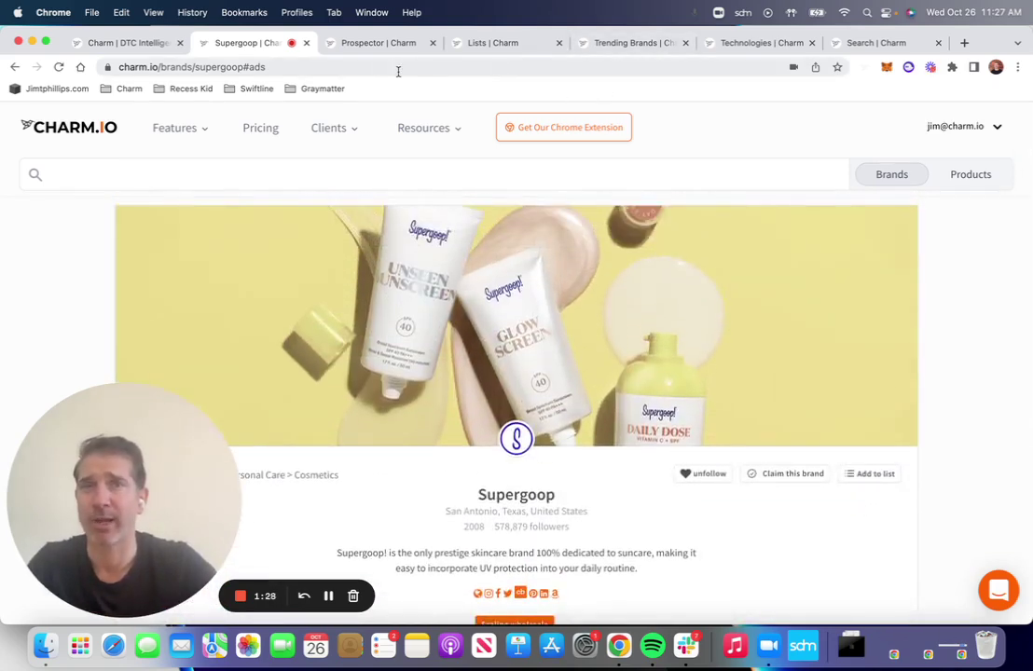
Step: Switch to Prospector and examine the Breaking out preset's country, Growth Score and Success Score filters
left_click(374, 45)
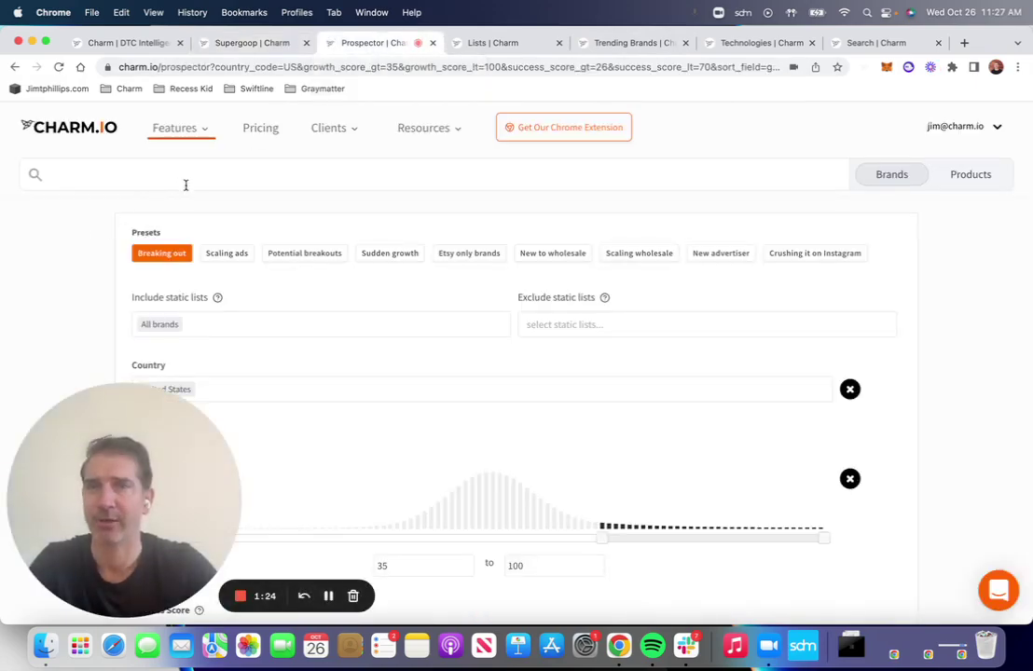
scroll(81, 217, "down", 3)
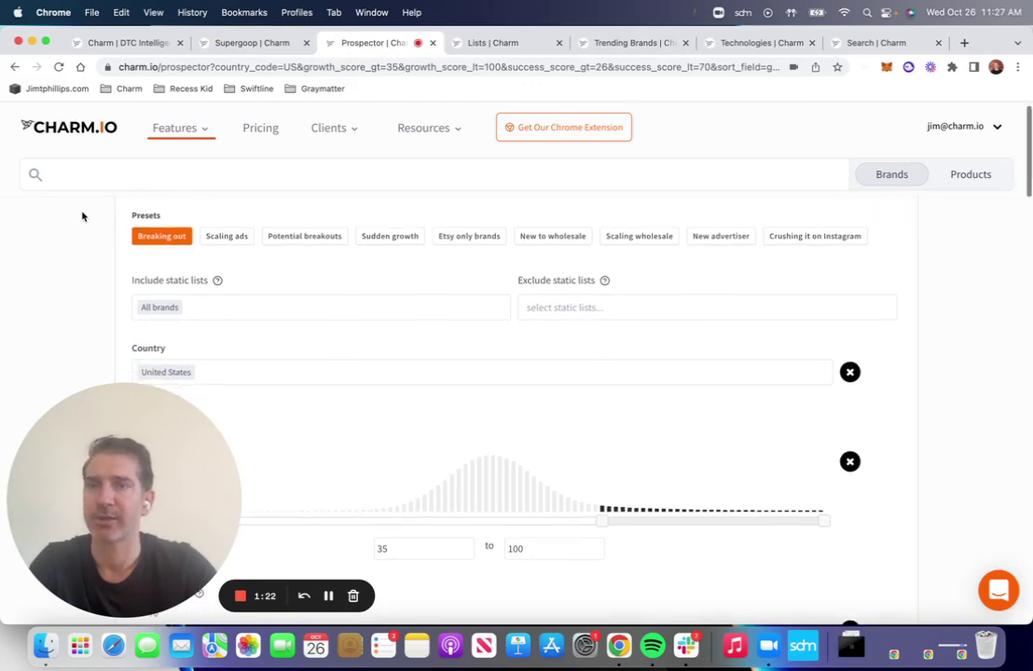
scroll(88, 218, "down", 2)
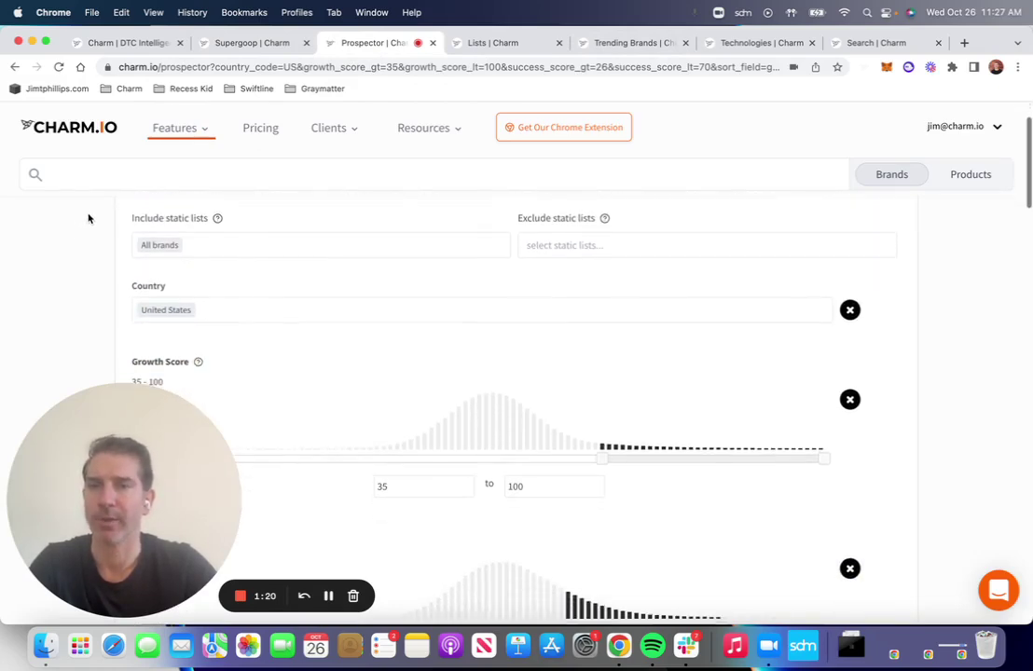
scroll(512, 330, "down", 5)
scroll(512, 330, "down", 5)
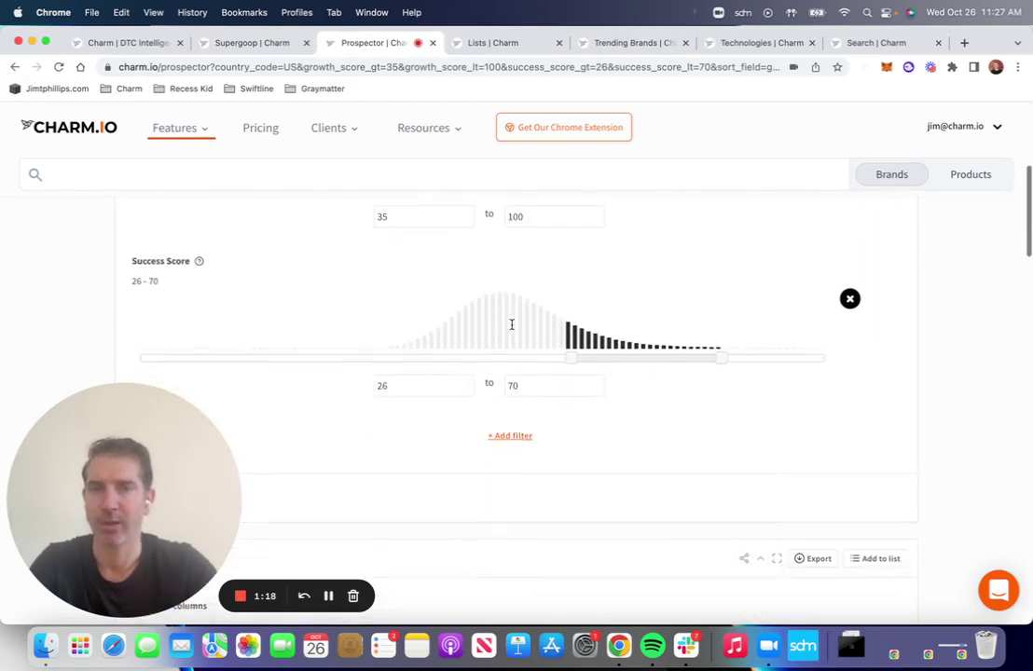
Step: Add the Store Platform filter while checking the Brand, Store, Social and Distribution filter options, and view the brands table
left_click(511, 426)
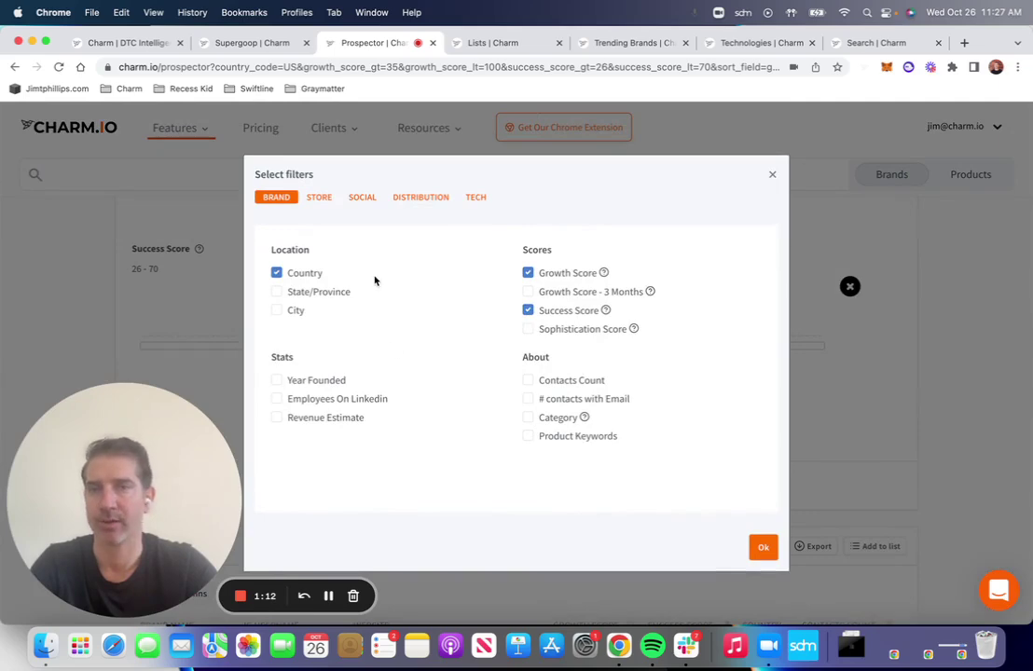
left_click(318, 197)
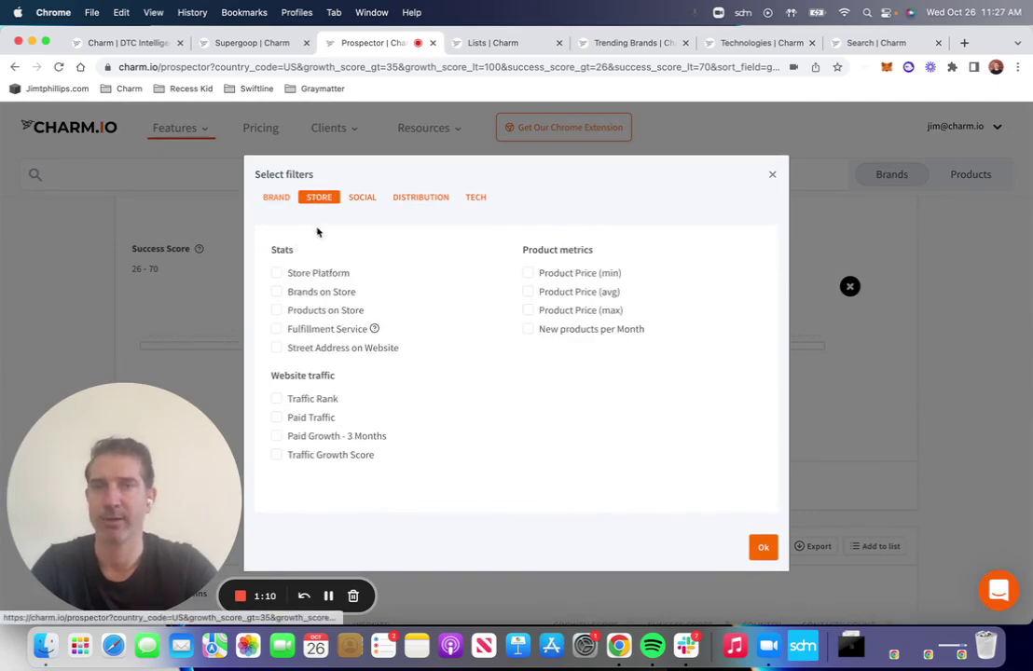
left_click(277, 273)
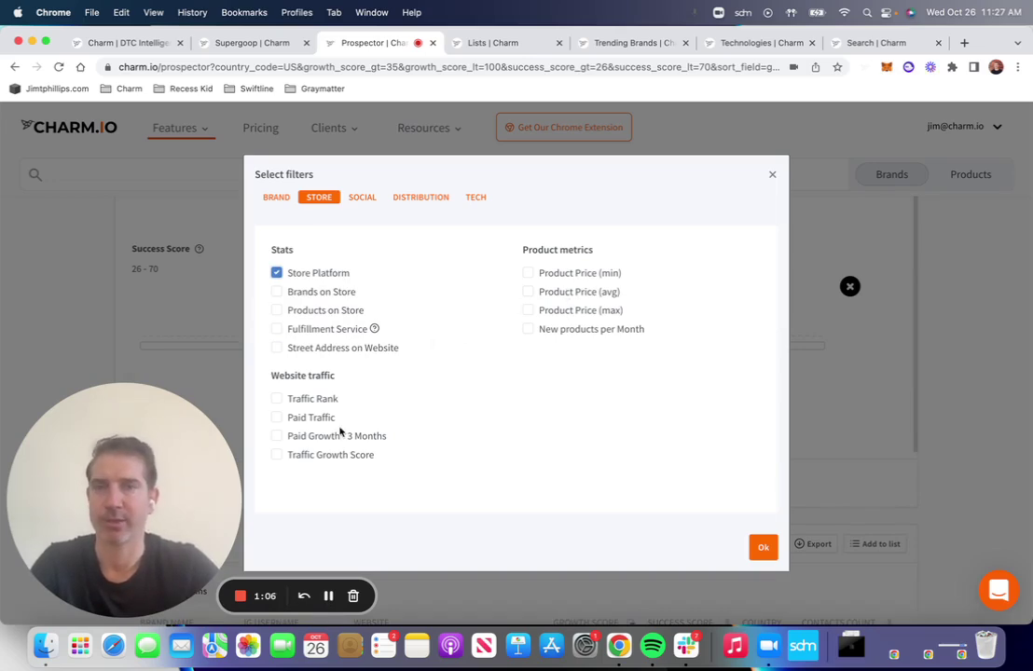
left_click(359, 198)
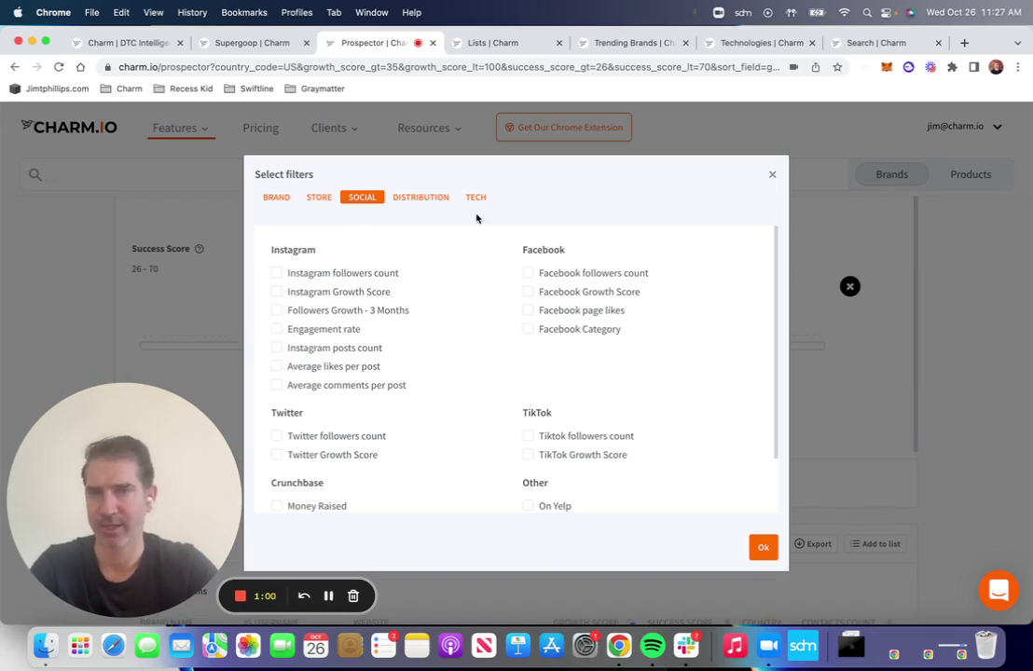
left_click(421, 198)
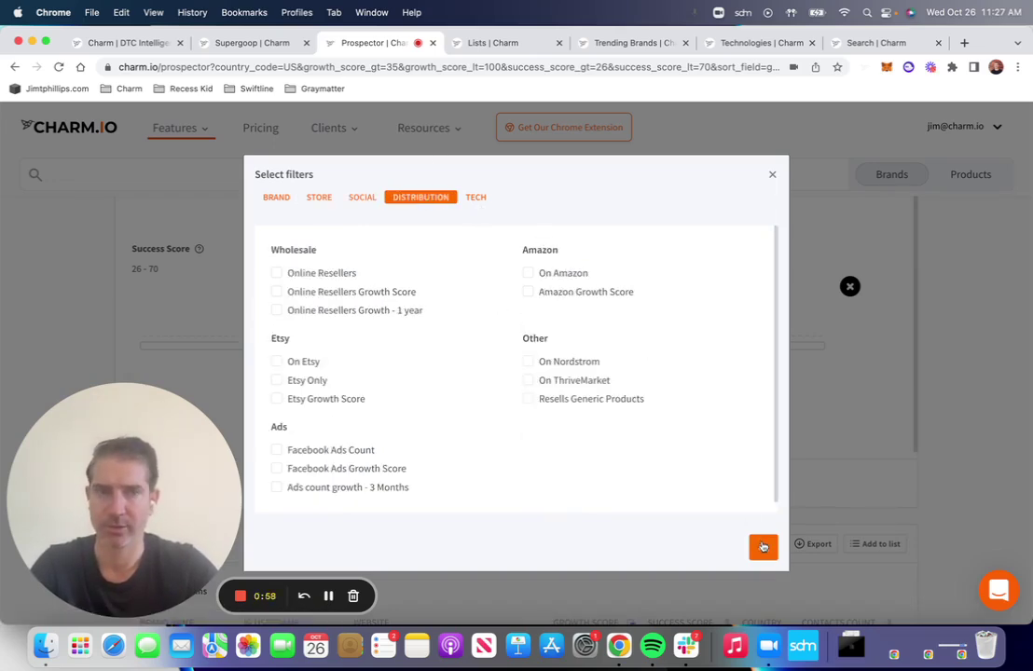
left_click(762, 546)
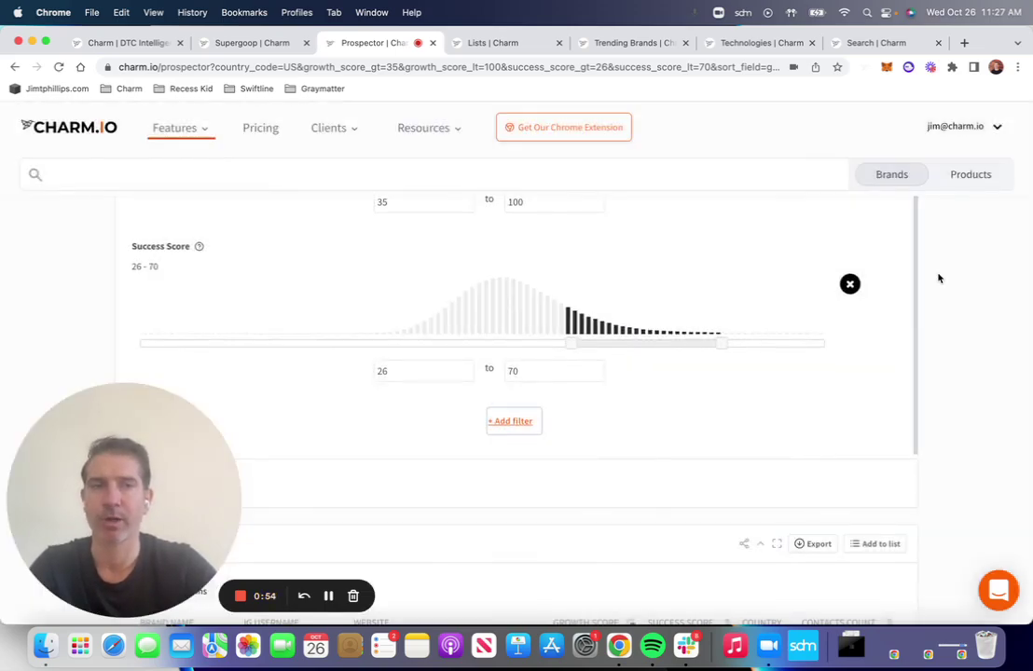
scroll(938, 277, "down", 5)
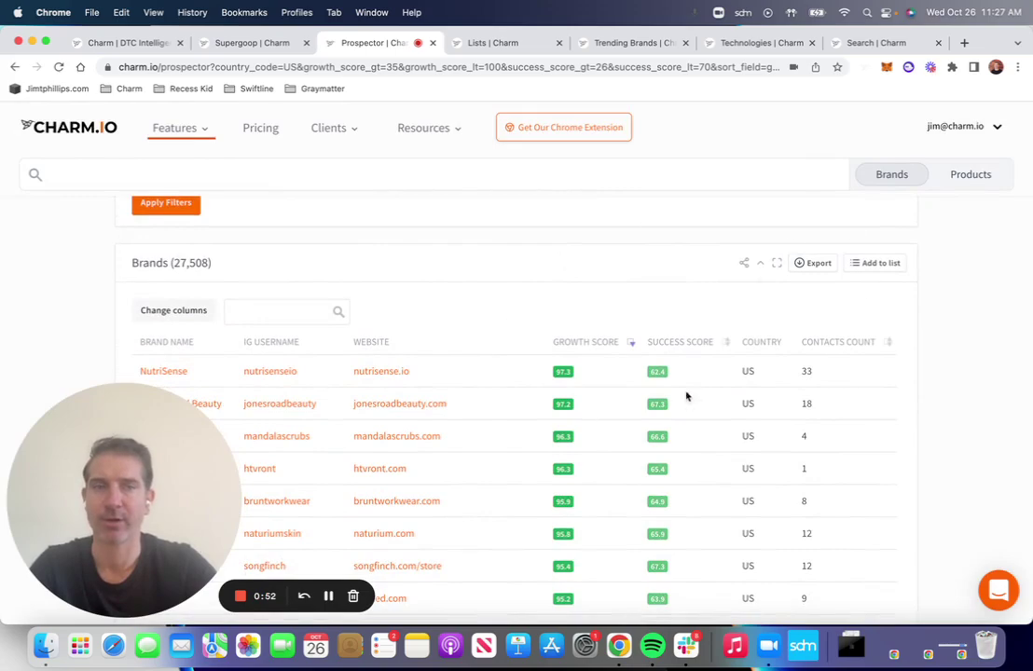
Step: Switch to the Lists page and look through the saved brand lists with their categories and options
left_click(503, 43)
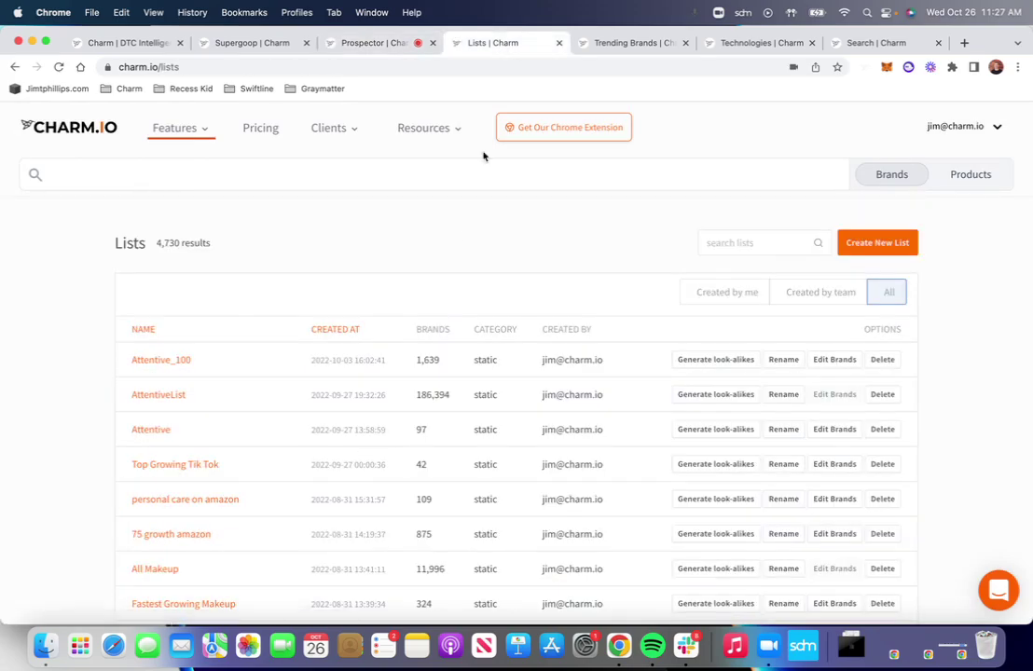
scroll(417, 294, "down", 5)
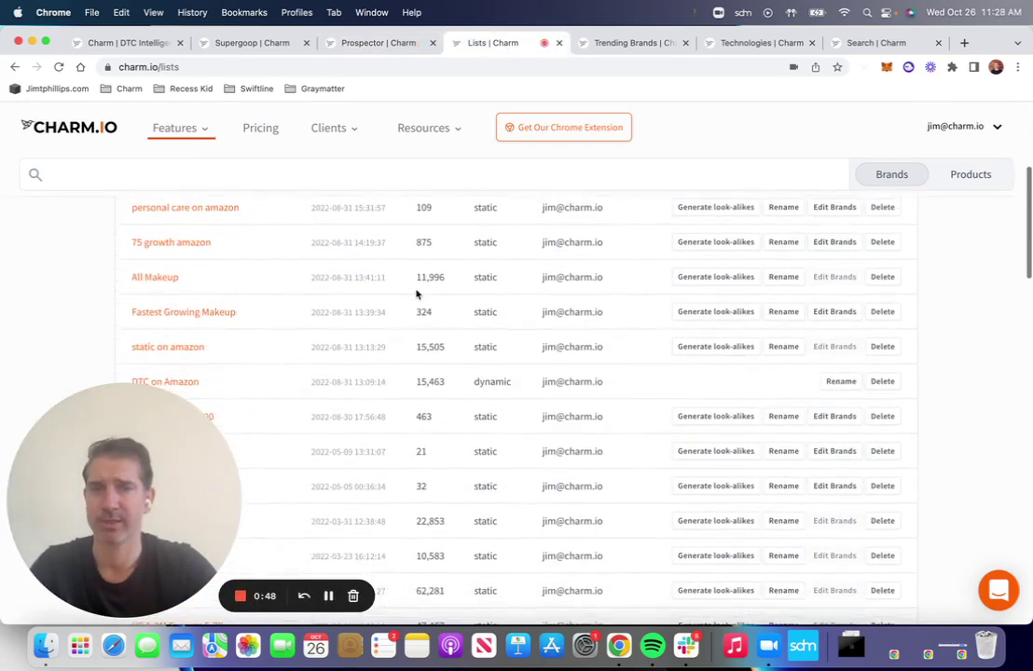
scroll(417, 295, "up", 5)
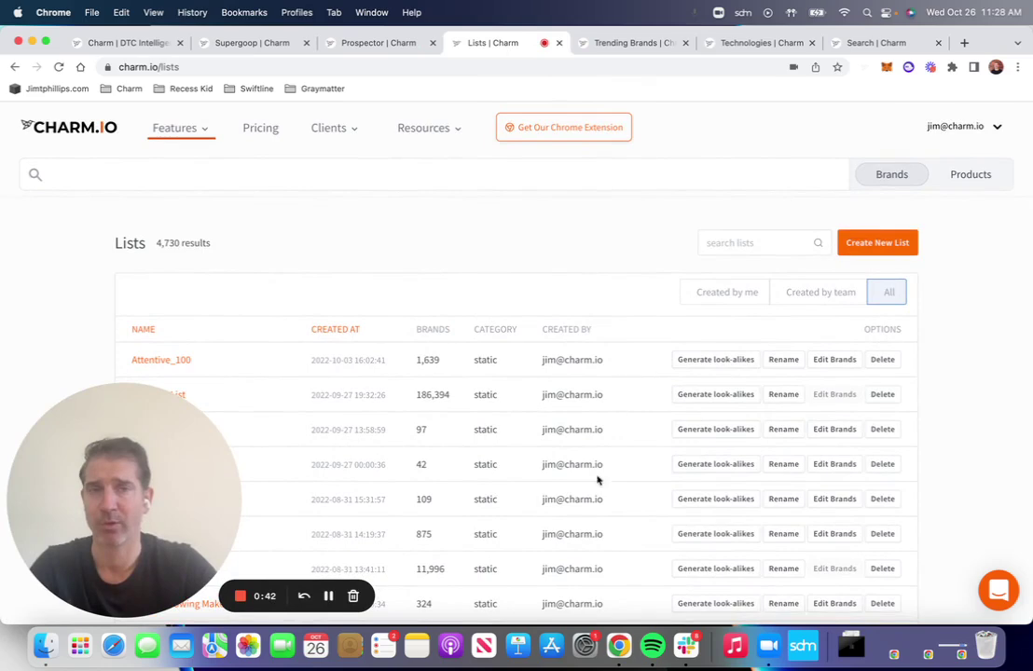
Step: Switch to the Trending Brands page and examine The Hot List and the Fastest-Growing Categories tables
left_click(620, 44)
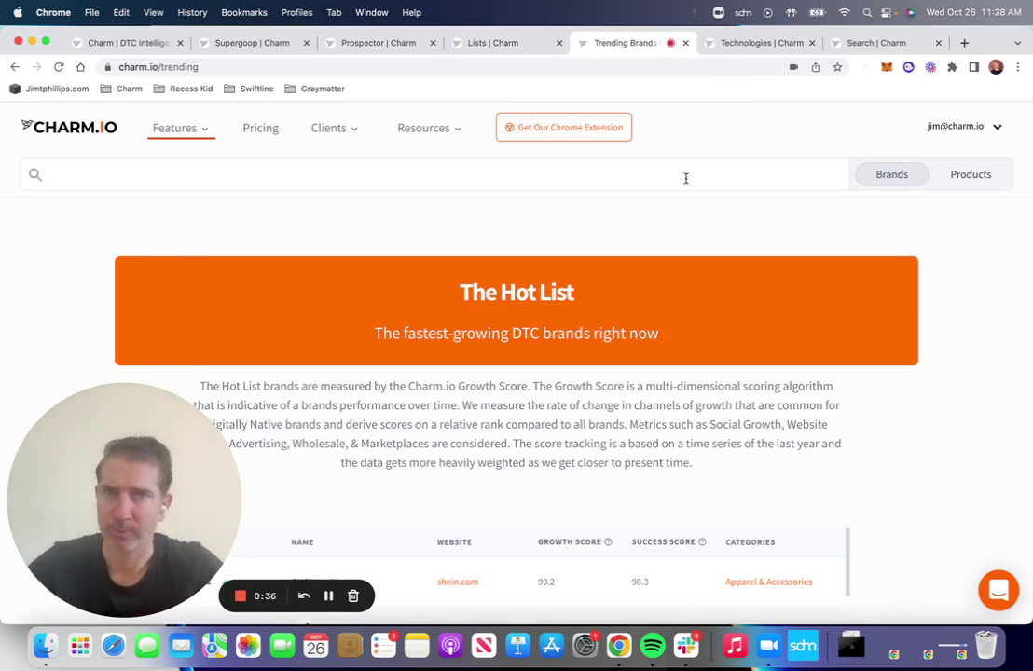
scroll(686, 178, "down", 2)
scroll(887, 314, "down", 2)
scroll(887, 314, "down", 5)
scroll(887, 314, "down", 15)
scroll(888, 314, "down", 6)
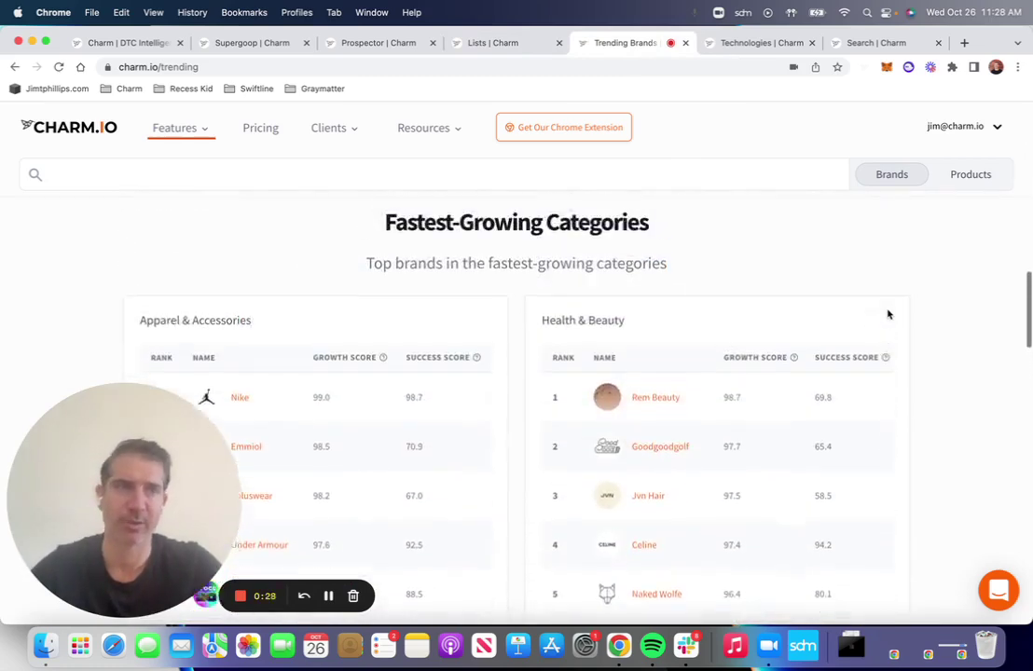
scroll(888, 314, "up", 6)
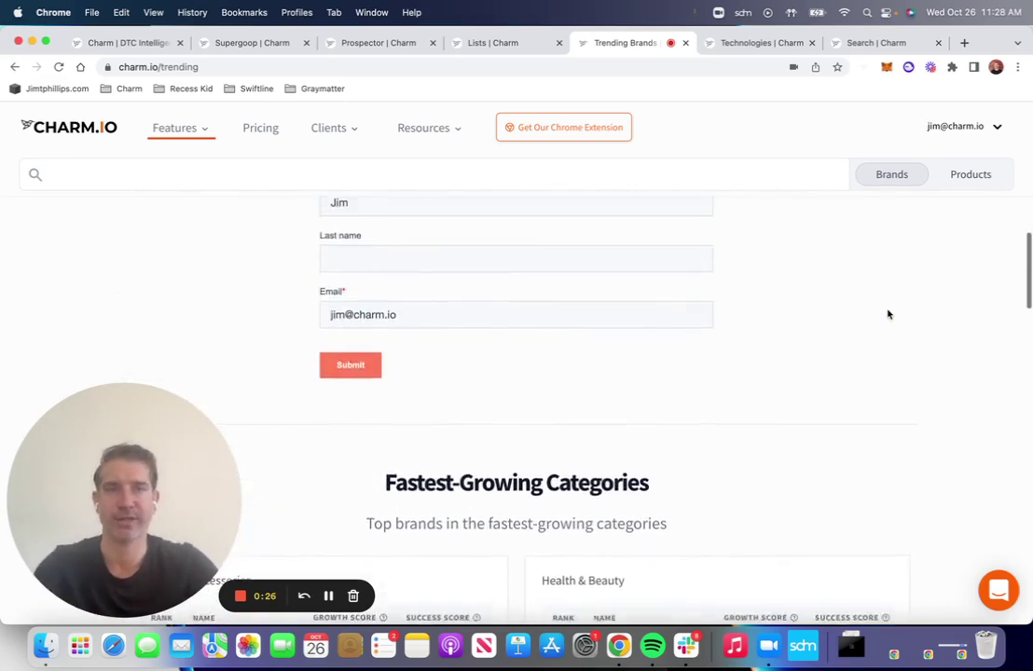
scroll(887, 314, "up", 20)
scroll(887, 314, "up", 3)
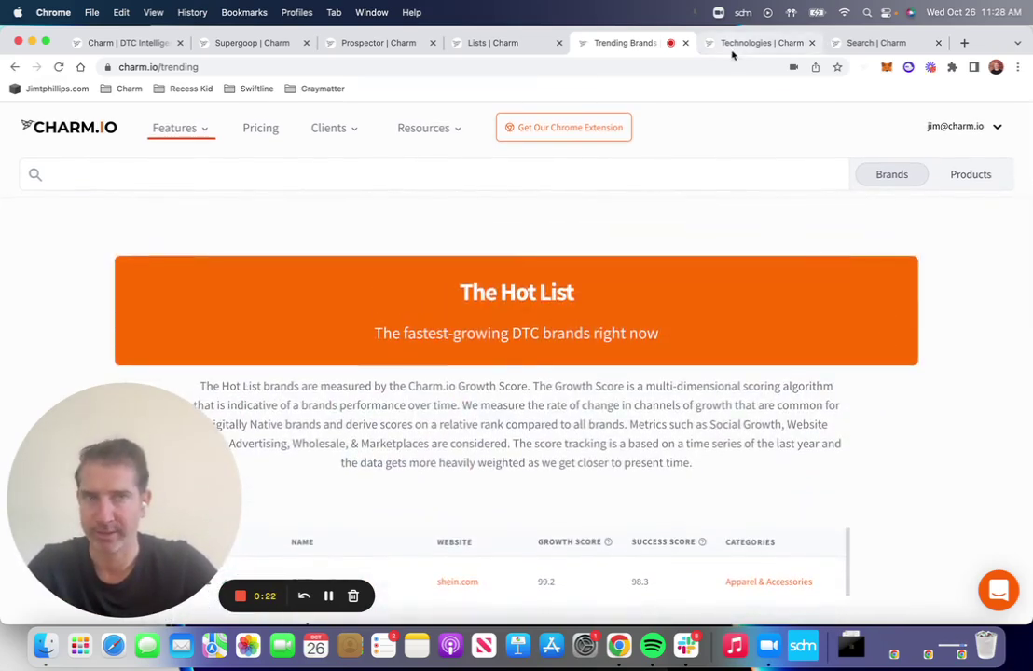
Step: Switch to the Technologies page, open Mailchimp from the list, and examine its score distribution charts, filters and brands table
left_click(737, 44)
scroll(517, 258, "down", 4)
scroll(362, 273, "down", 3)
left_click(214, 284)
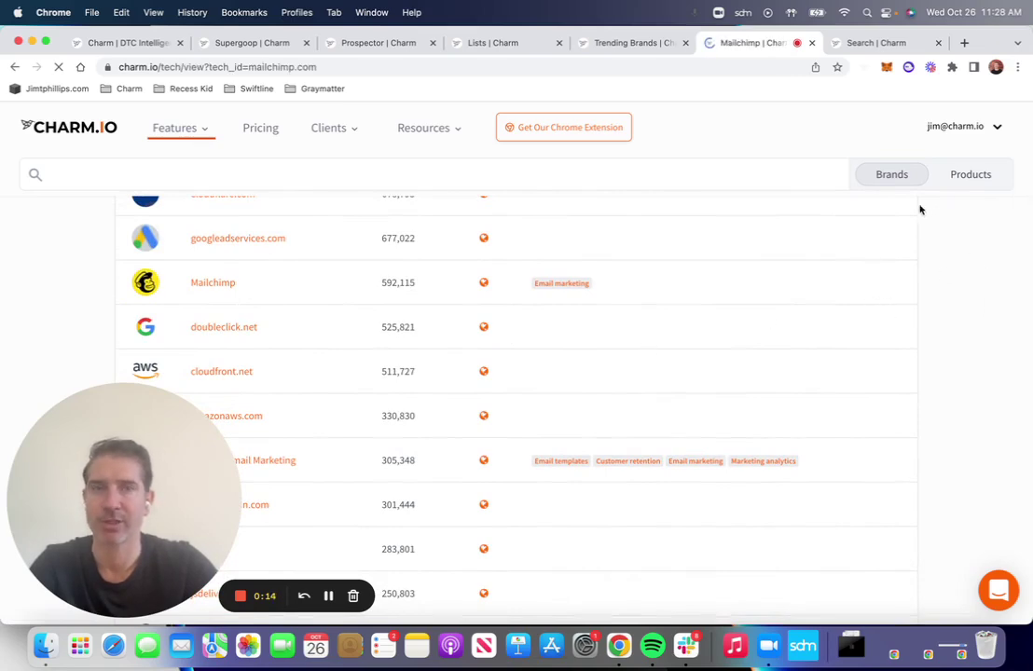
scroll(580, 314, "down", 10)
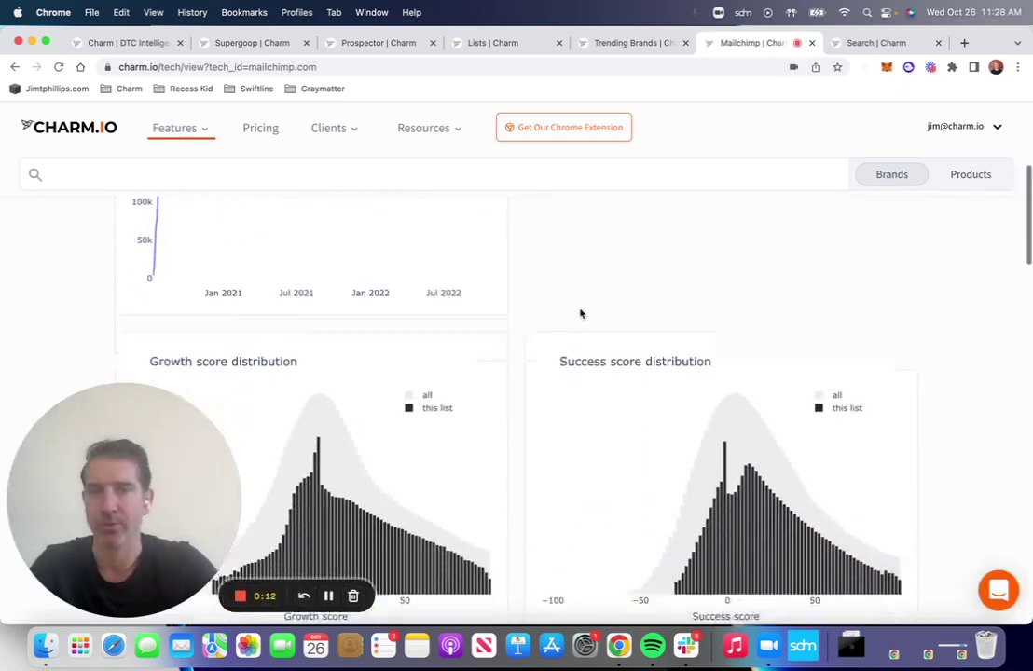
scroll(572, 315, "down", 2)
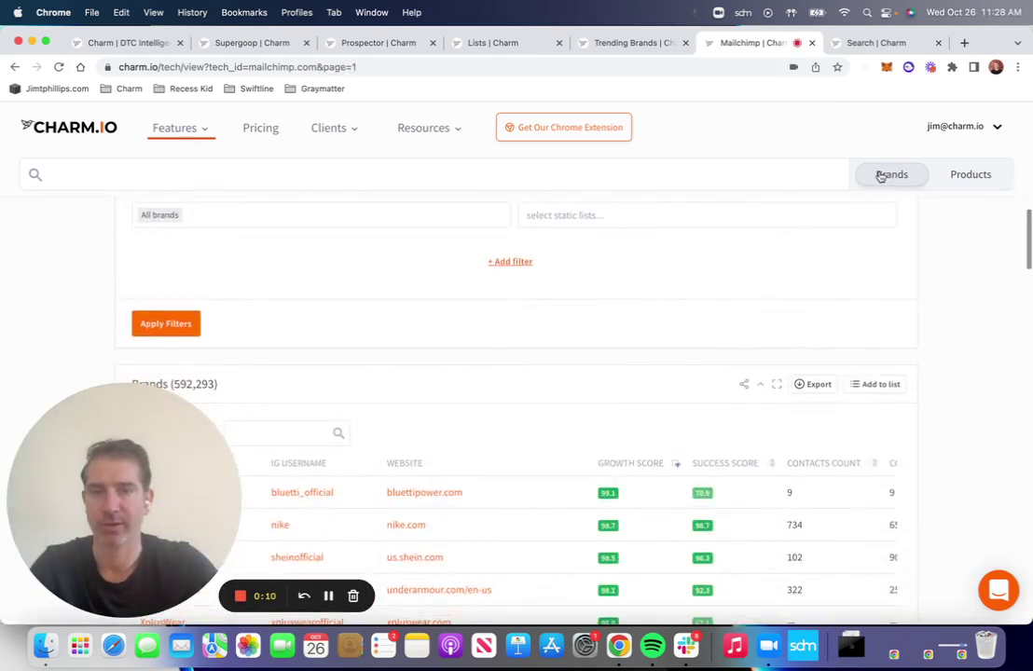
Step: Switch to the Search page and look through the product results for toothpaste
left_click(880, 45)
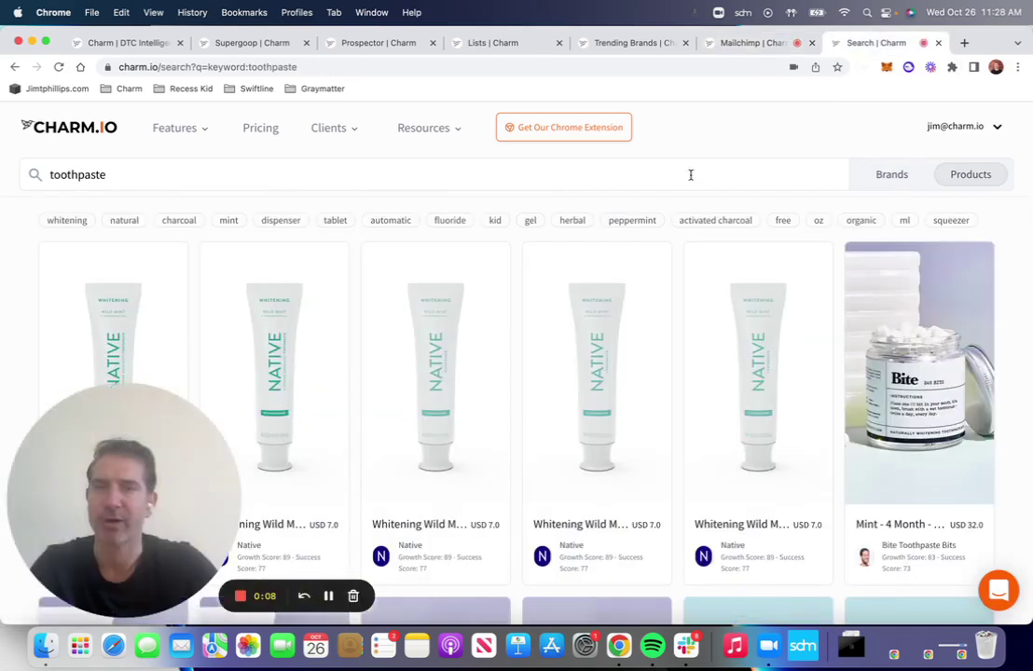
scroll(692, 174, "down", 1)
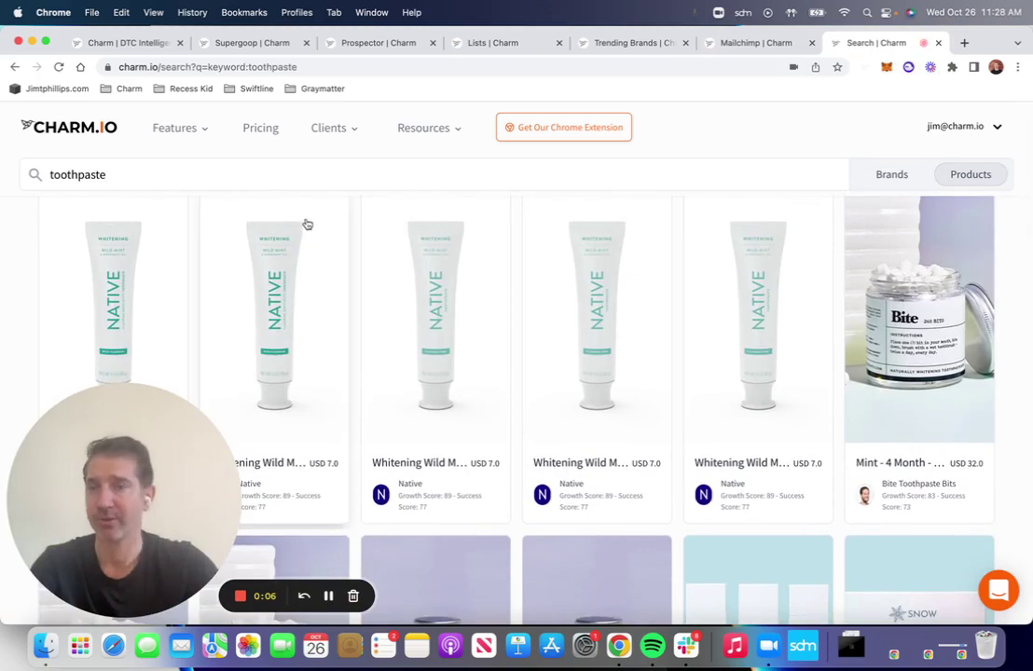
scroll(448, 355, "down", 5)
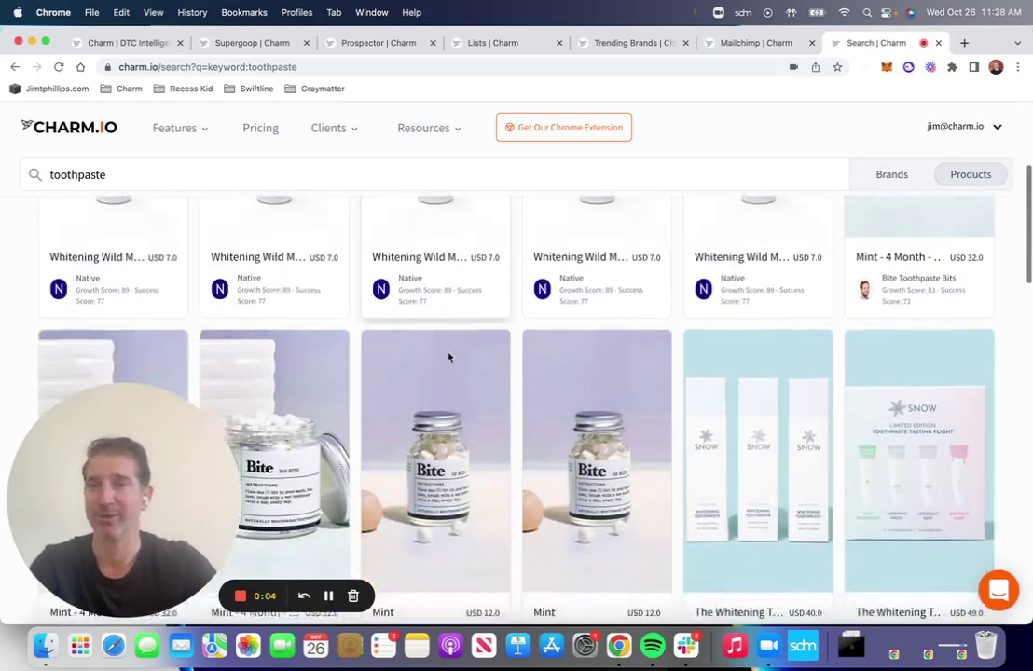